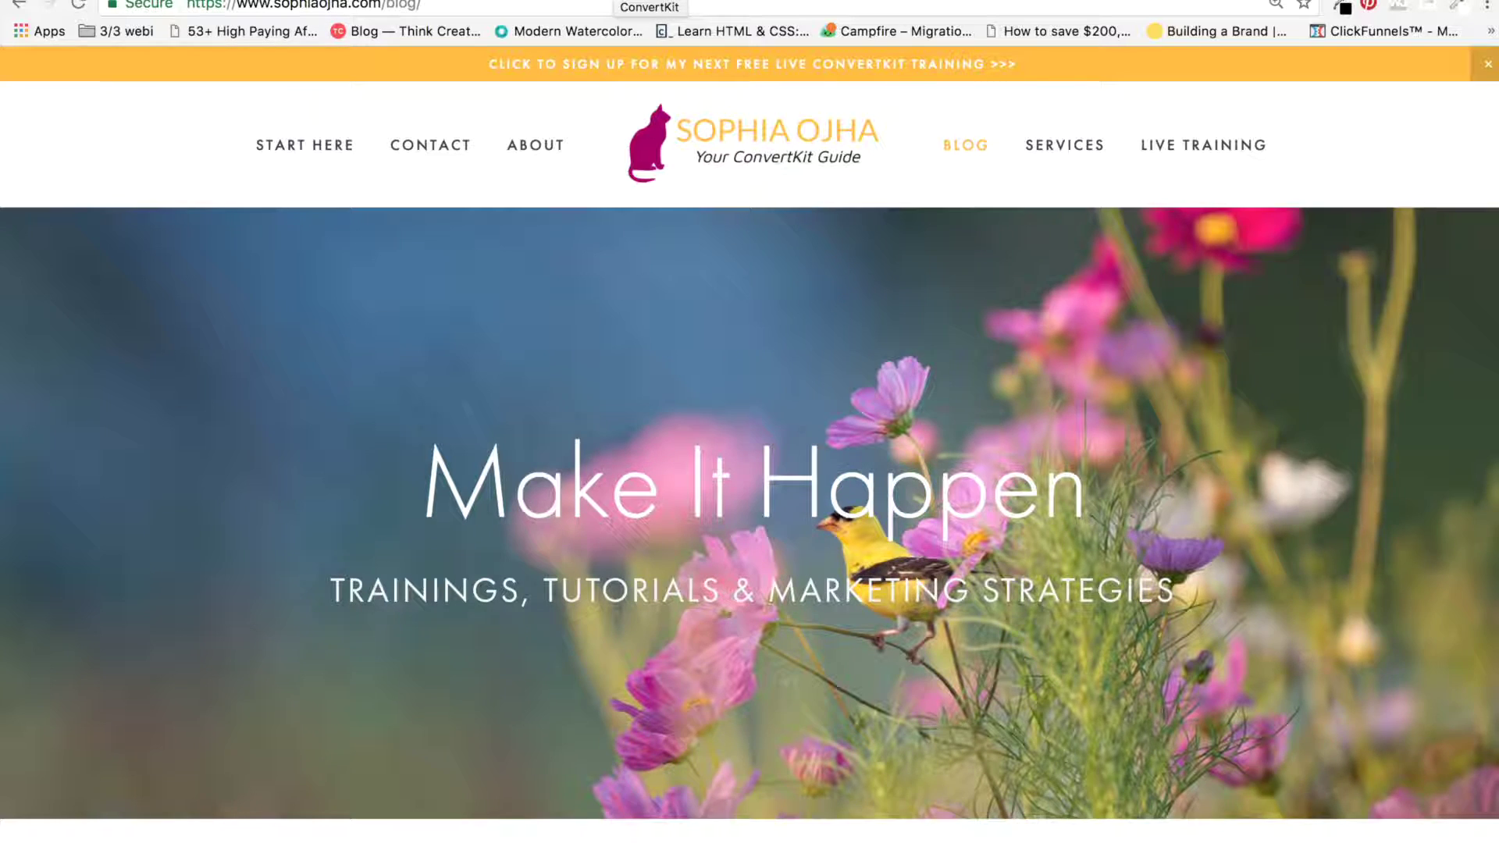
Step: Preview the 'URL Link on Pinterest Image' landing page in ConvertKit, then return to Pinterest
left_click(651, 2)
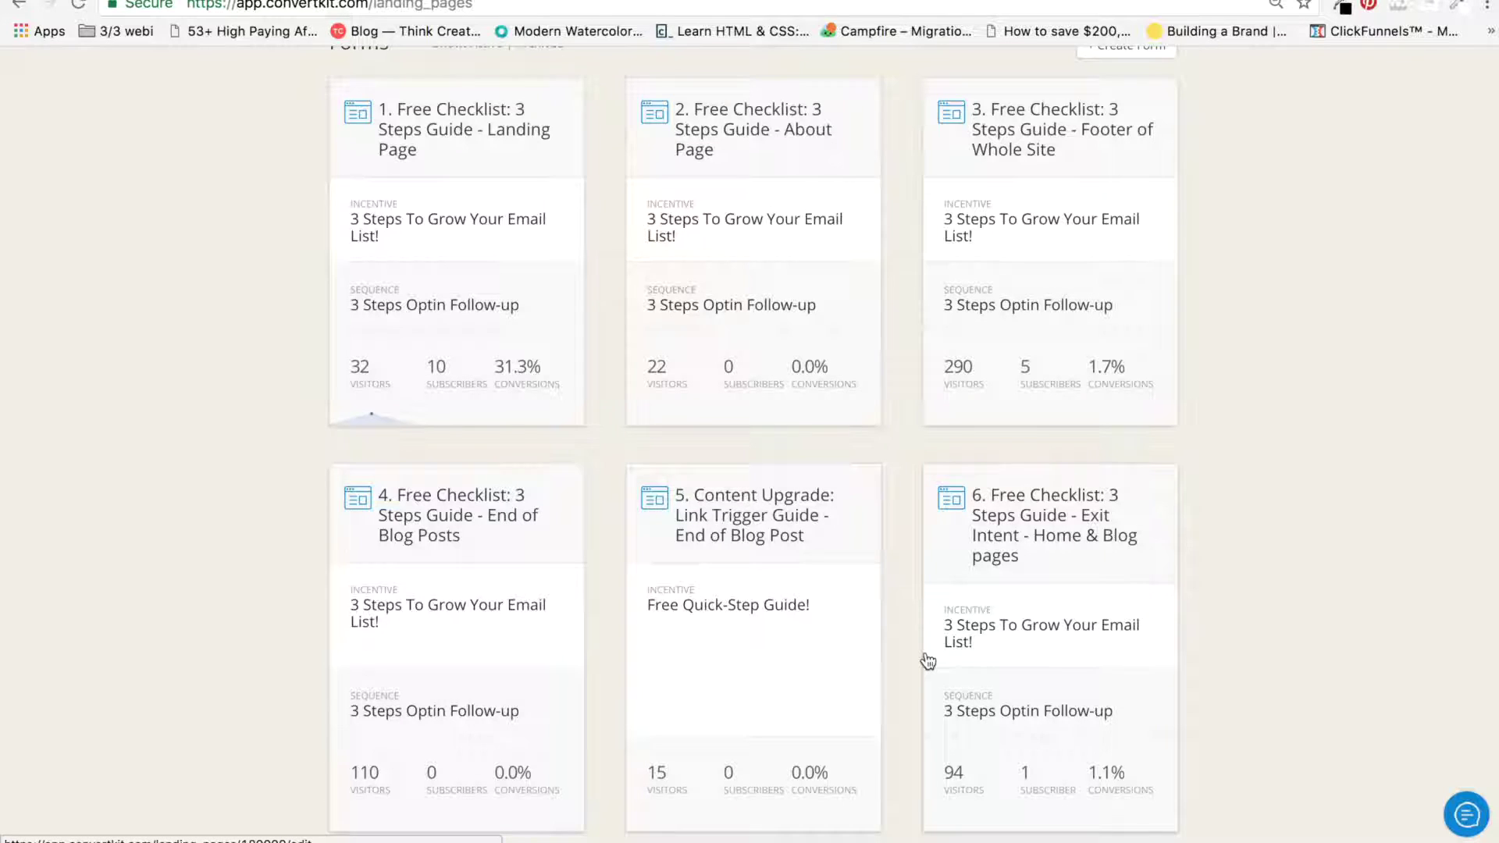
scroll(927, 661, "down", 2)
scroll(927, 662, "down", 1)
scroll(927, 661, "down", 1)
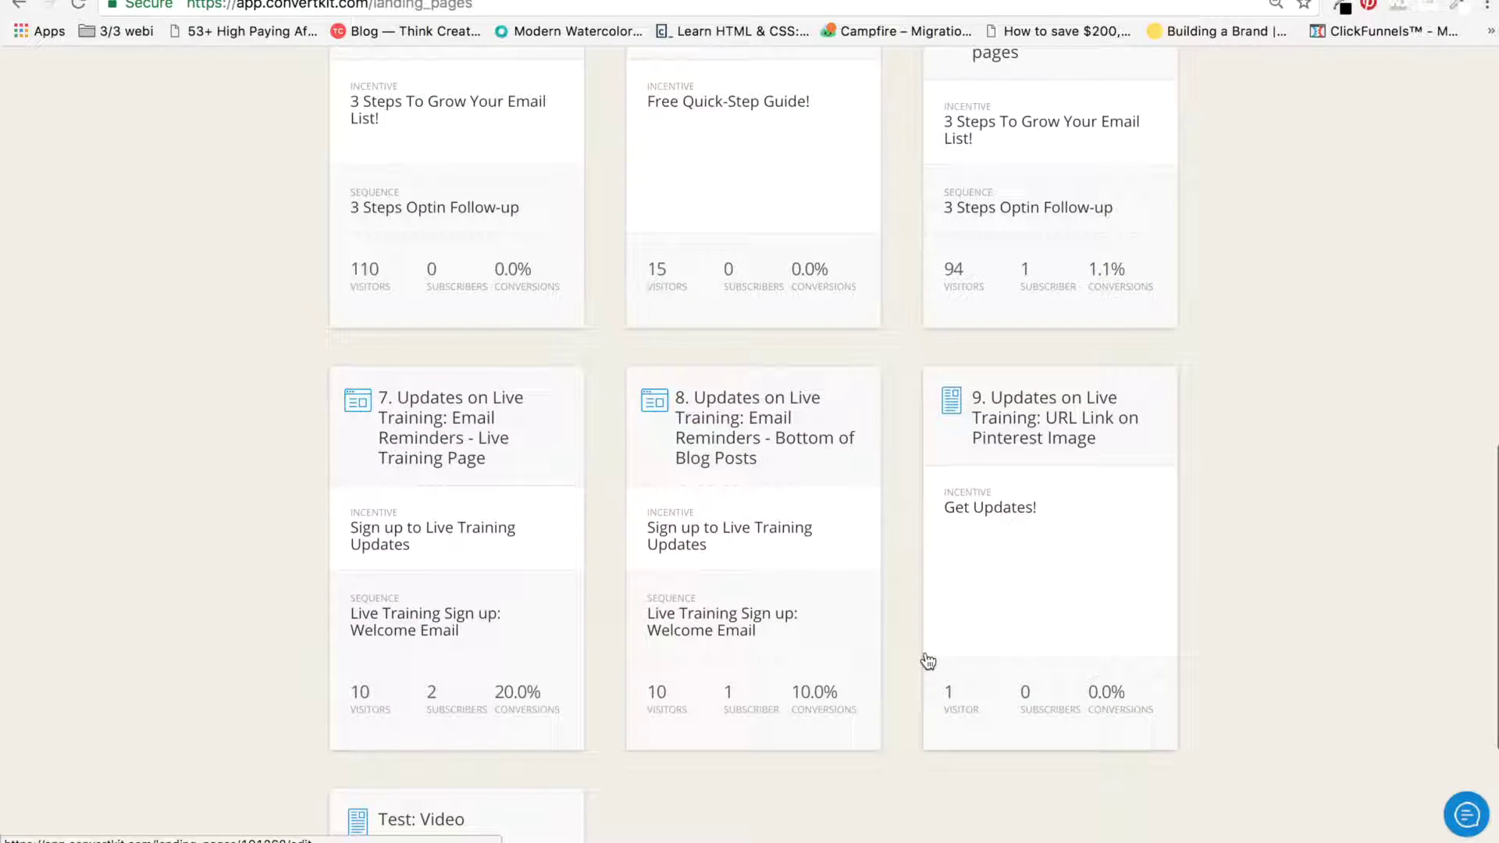
left_click(1097, 439)
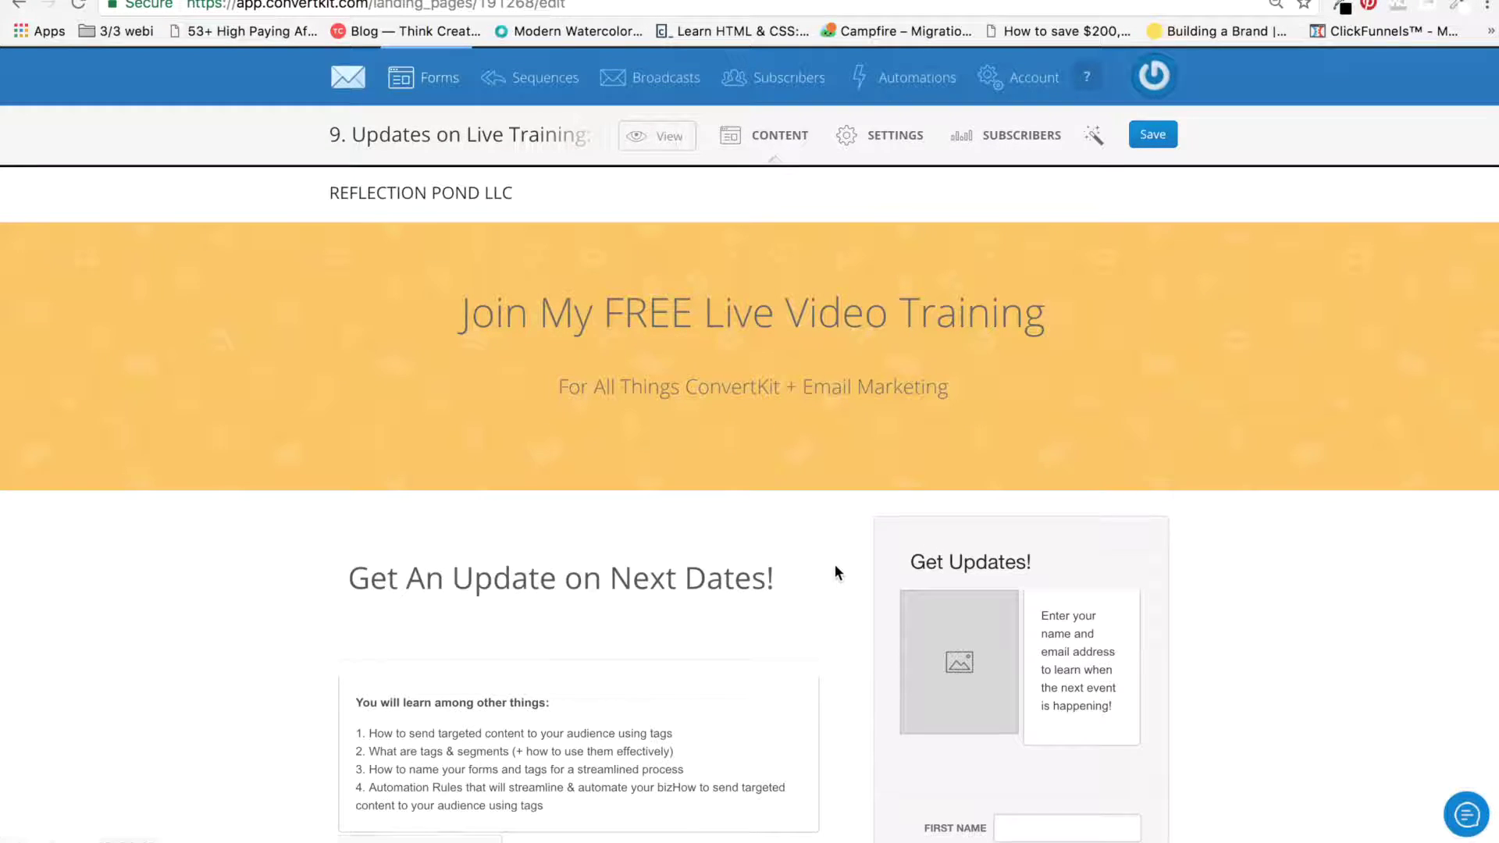
scroll(833, 563, "down", 2)
scroll(833, 570, "down", 3)
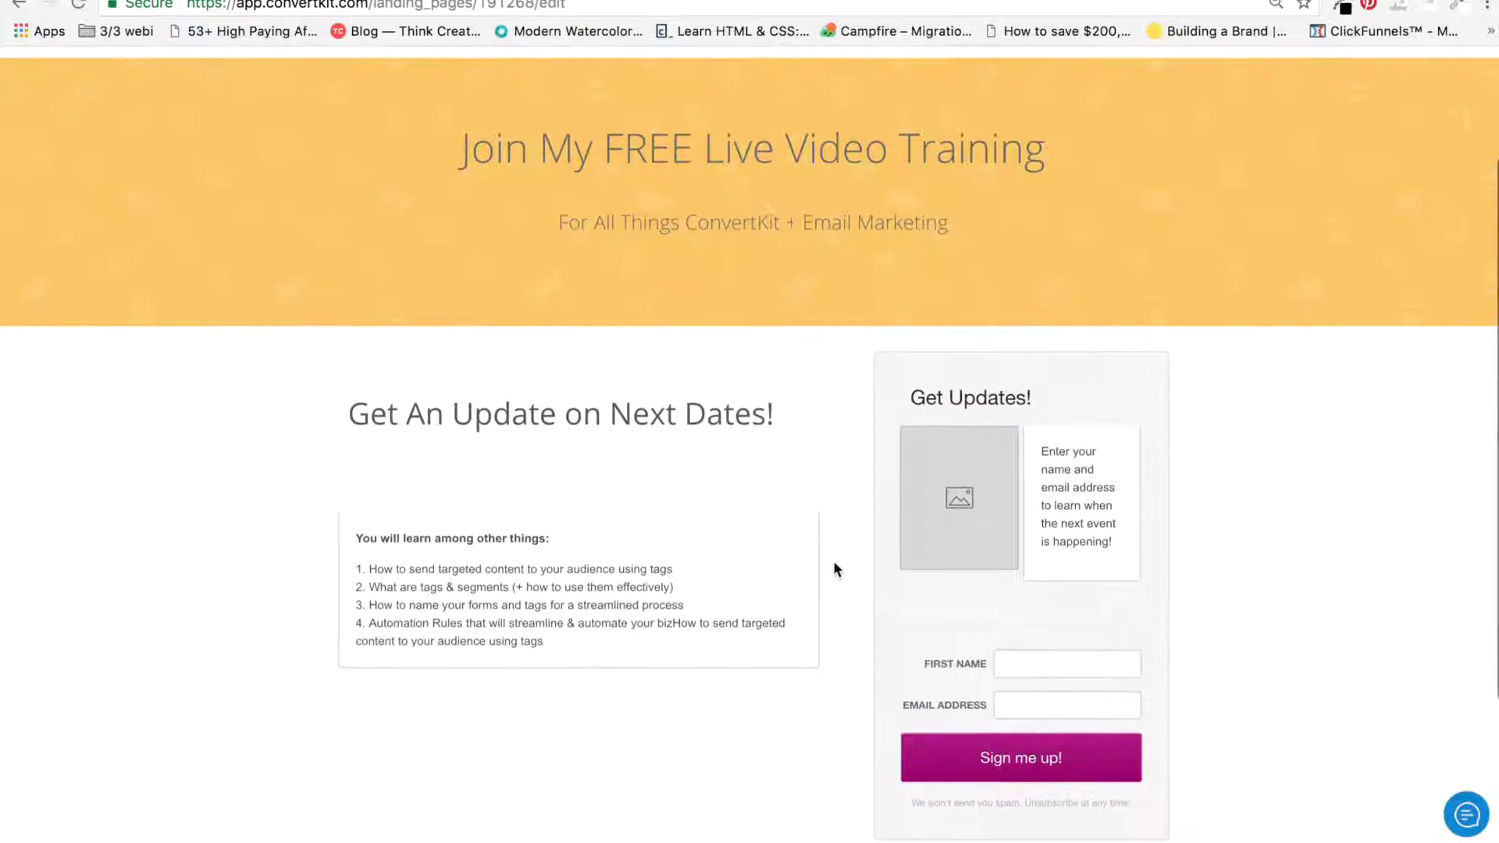
scroll(833, 569, "up", 1)
scroll(833, 569, "up", 3)
scroll(833, 569, "up", 1)
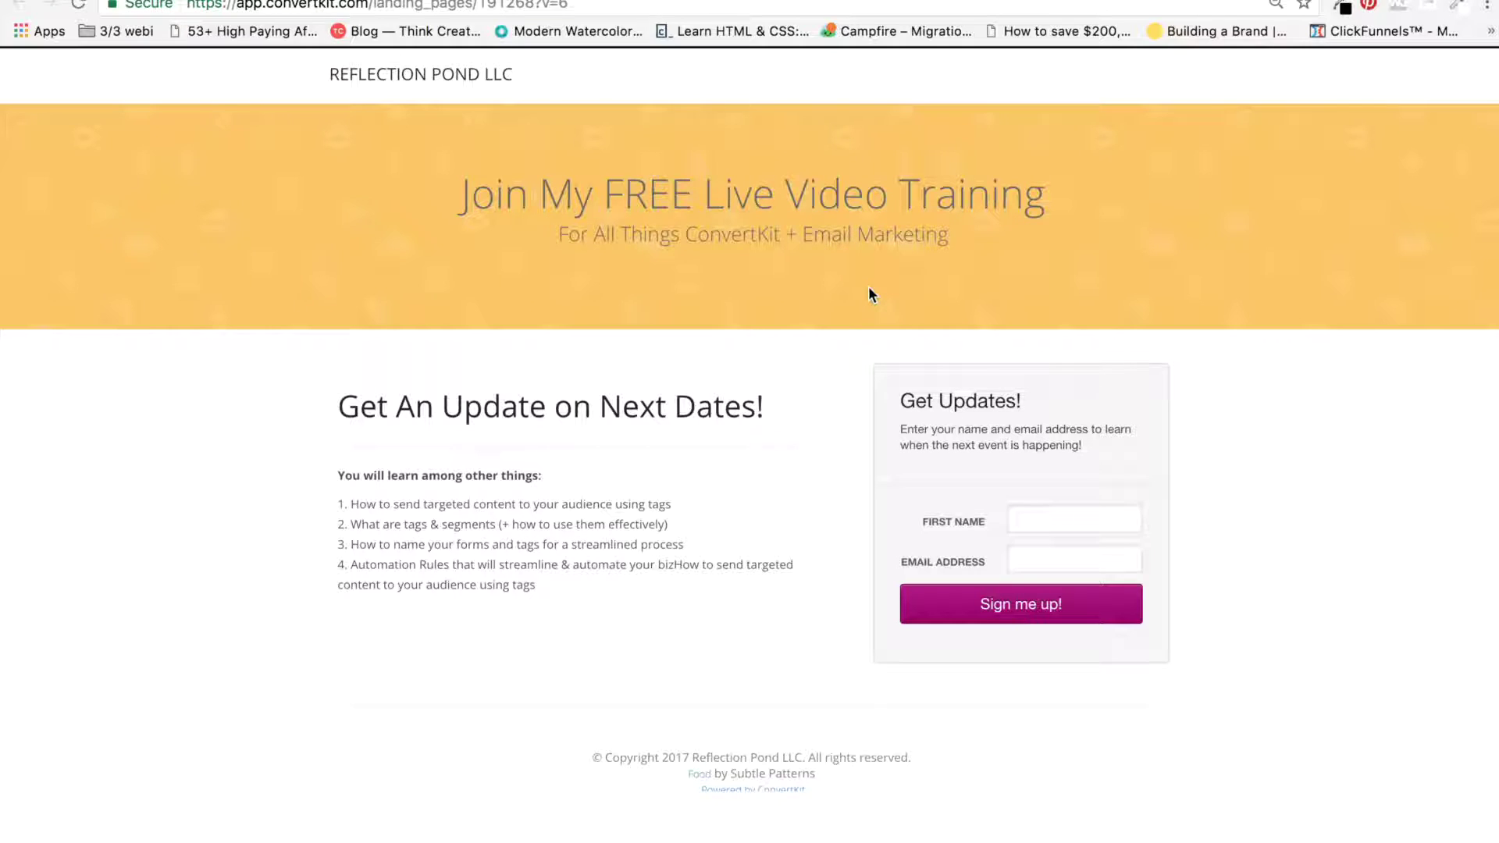
key("ctrl+Tab")
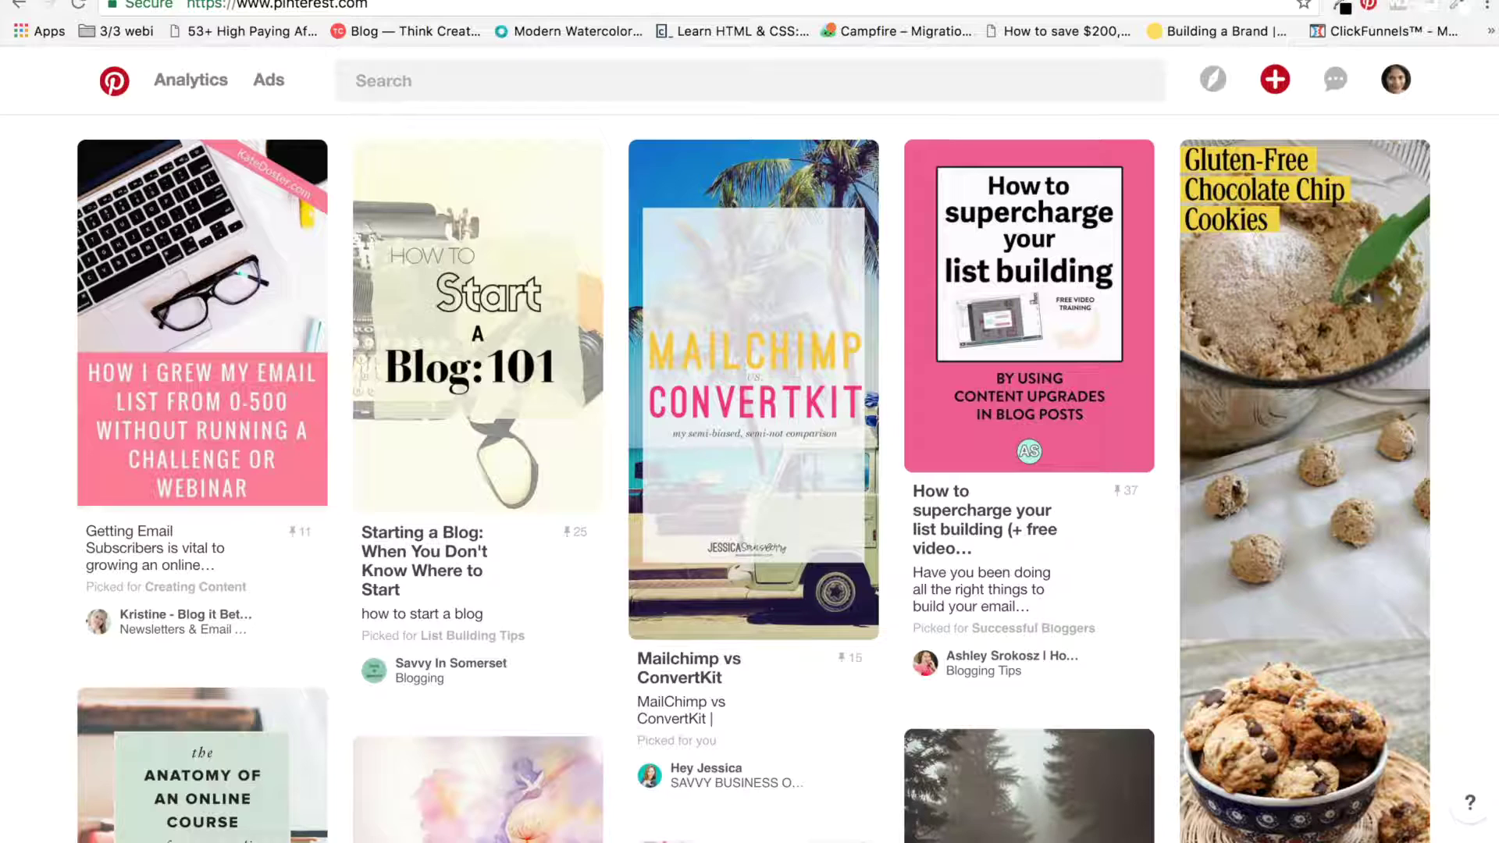
Step: Start a pin from an uploaded image and choose the Connecting With Squarespace graphic from the computer
left_click(1274, 80)
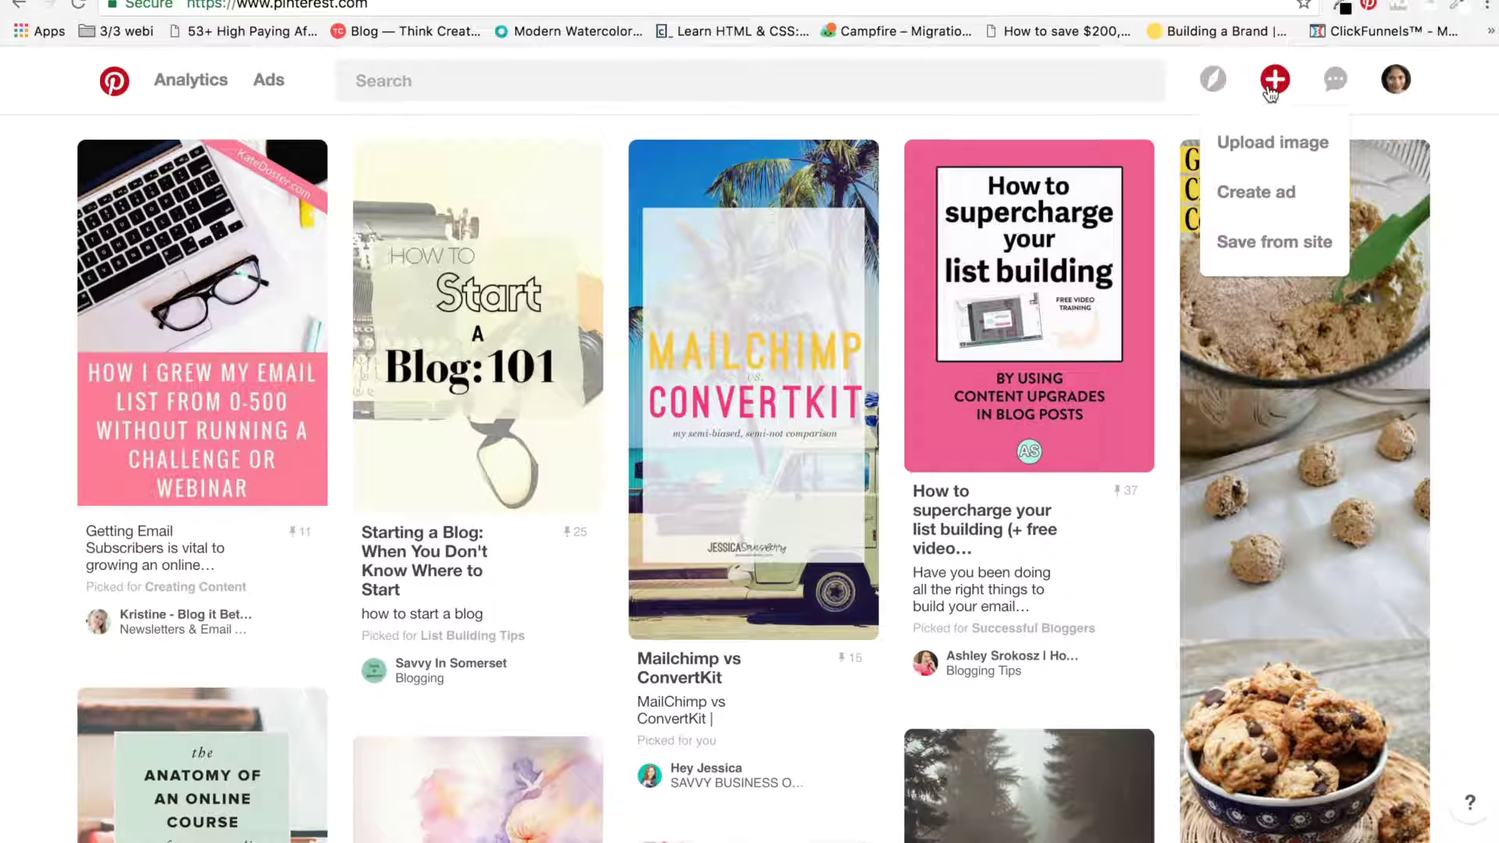
left_click(1265, 147)
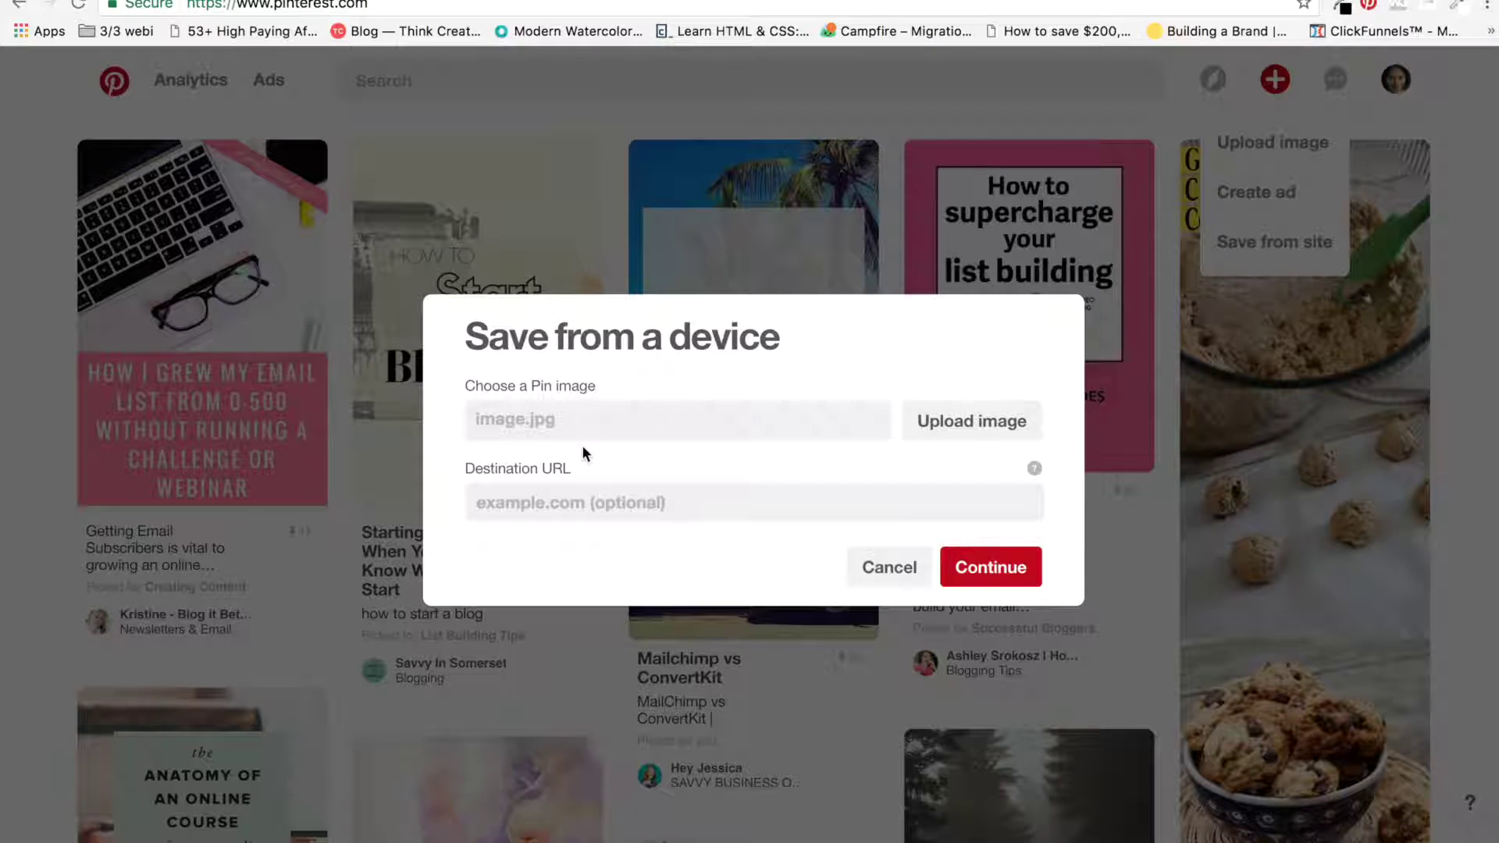
left_click(970, 428)
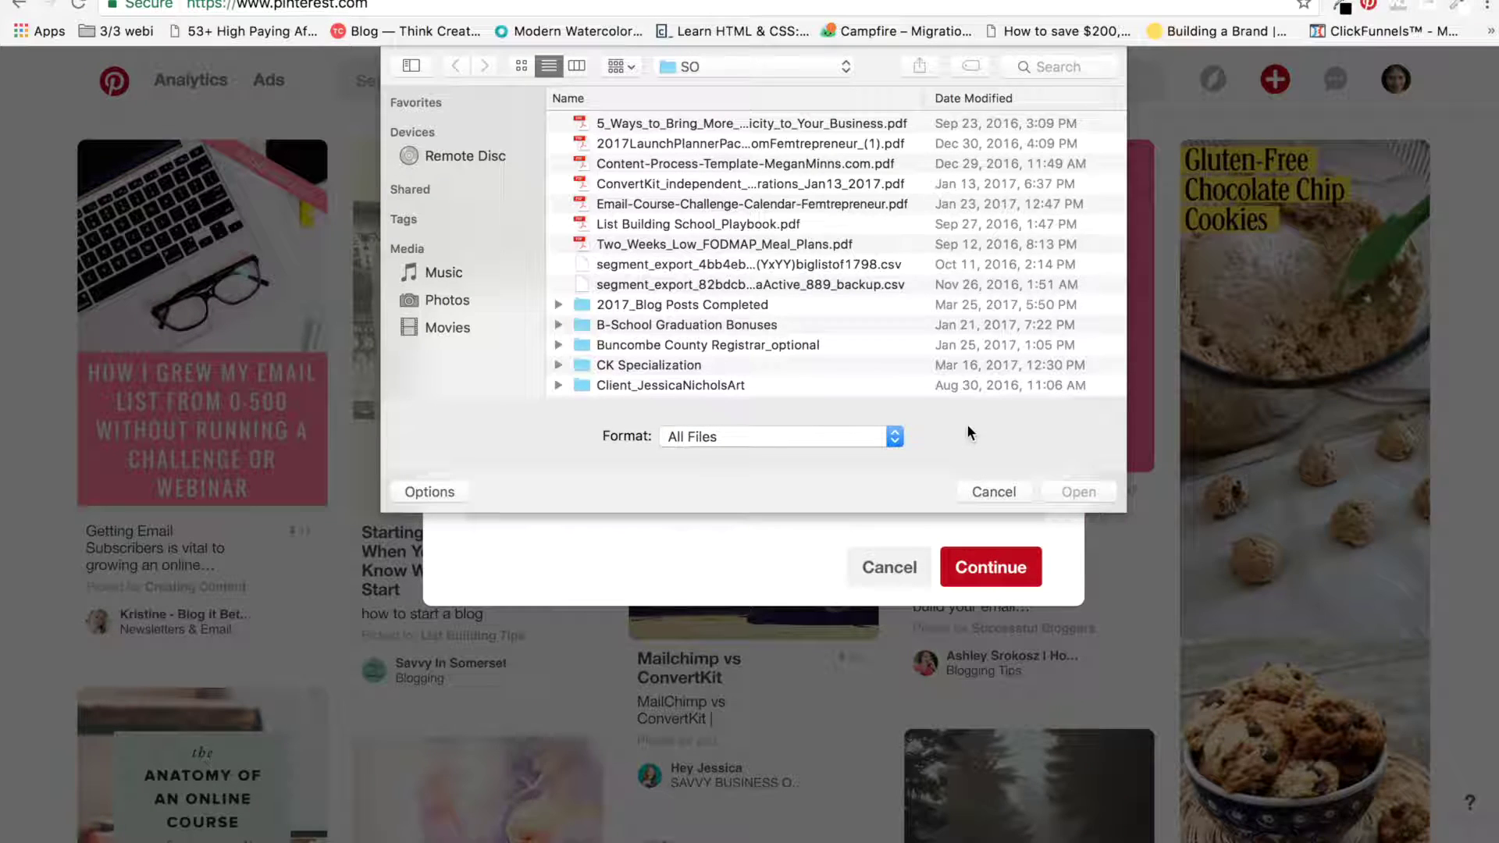
left_click(1032, 66)
type("w")
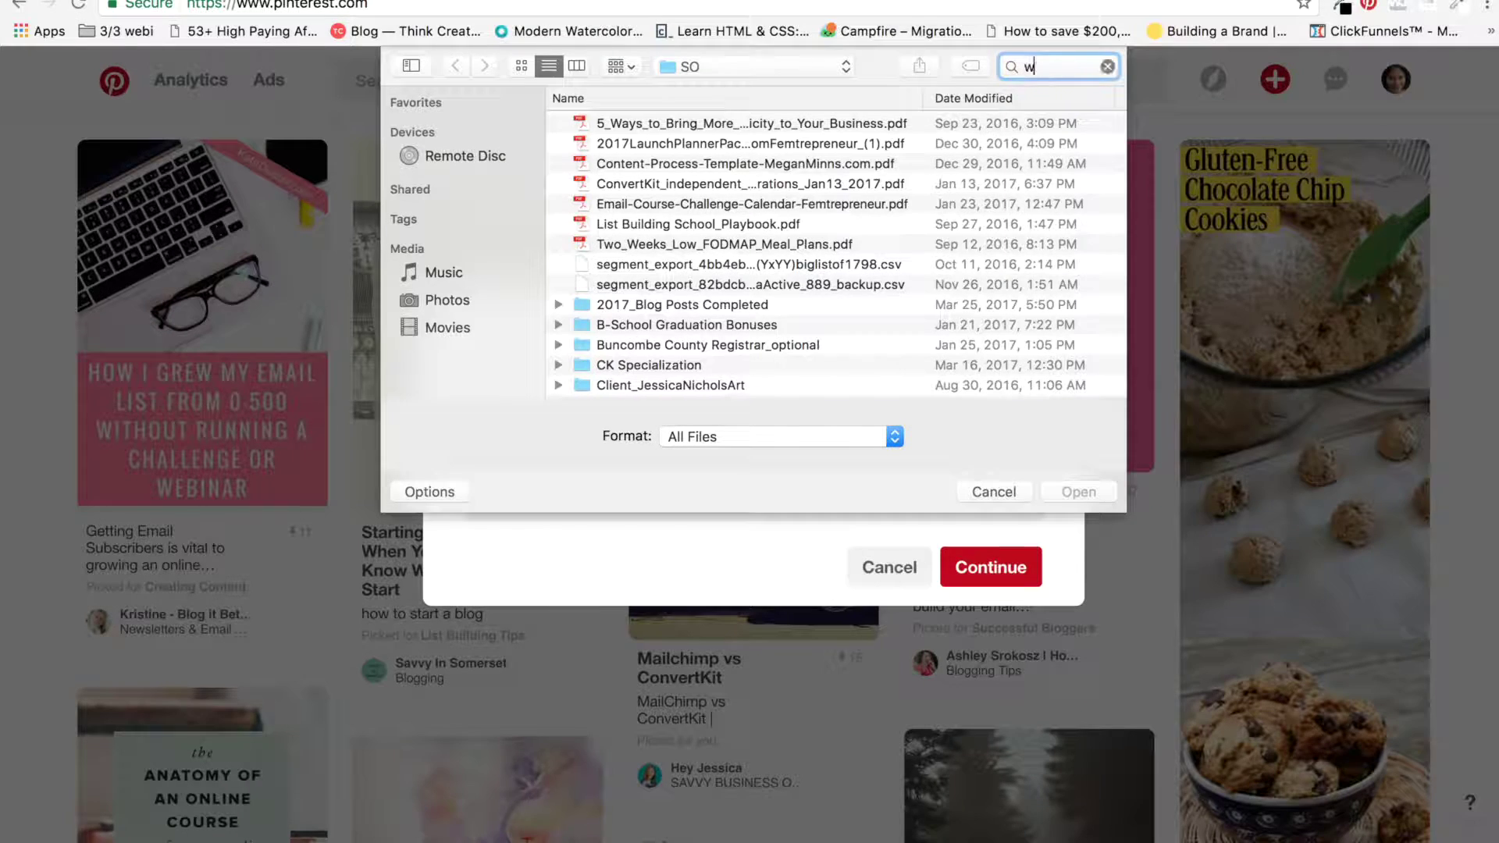
type("ebinar")
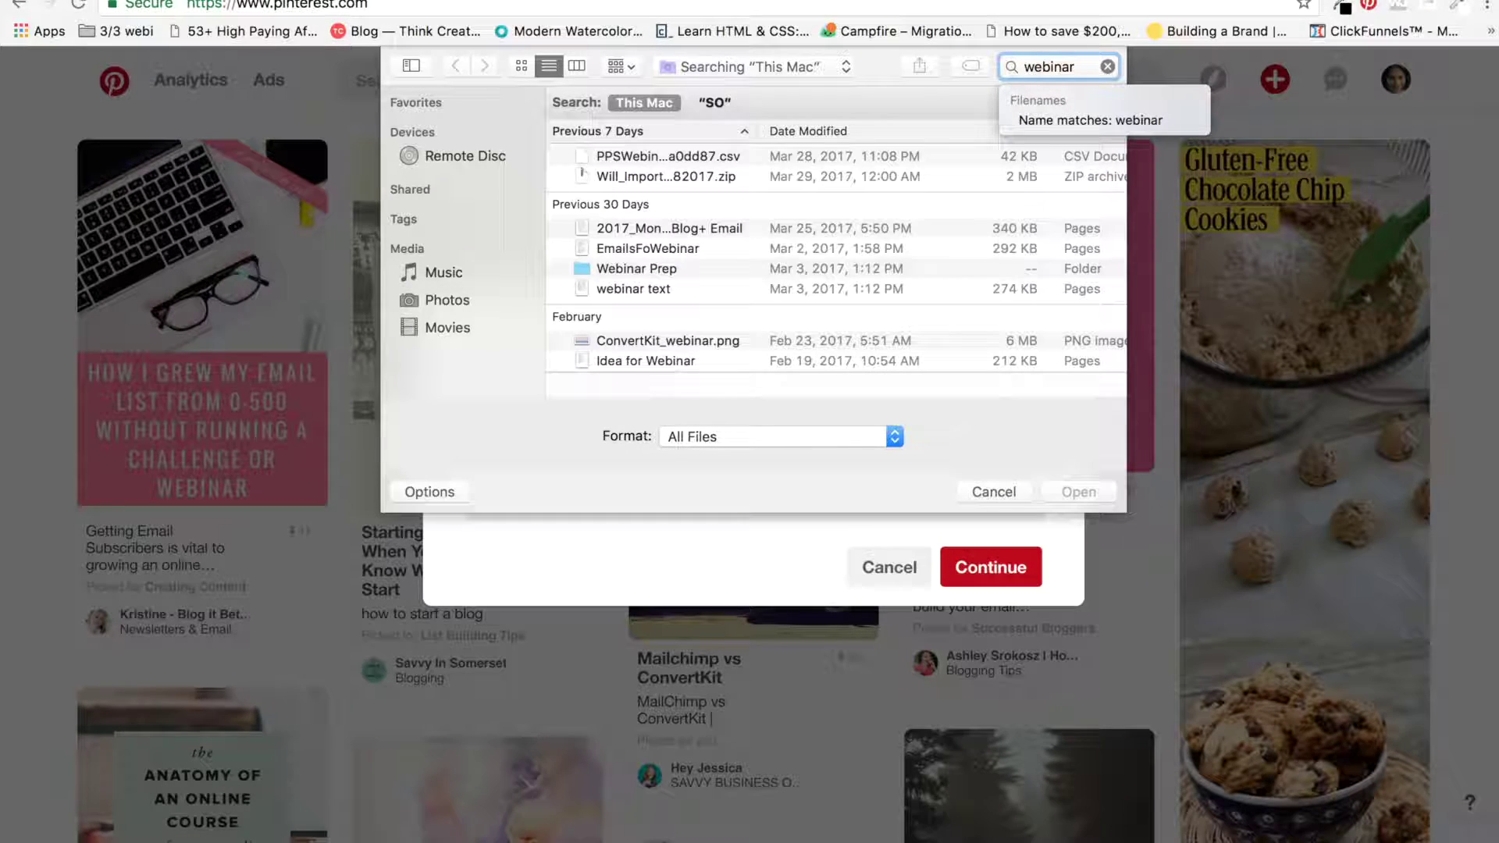
left_click(1054, 498)
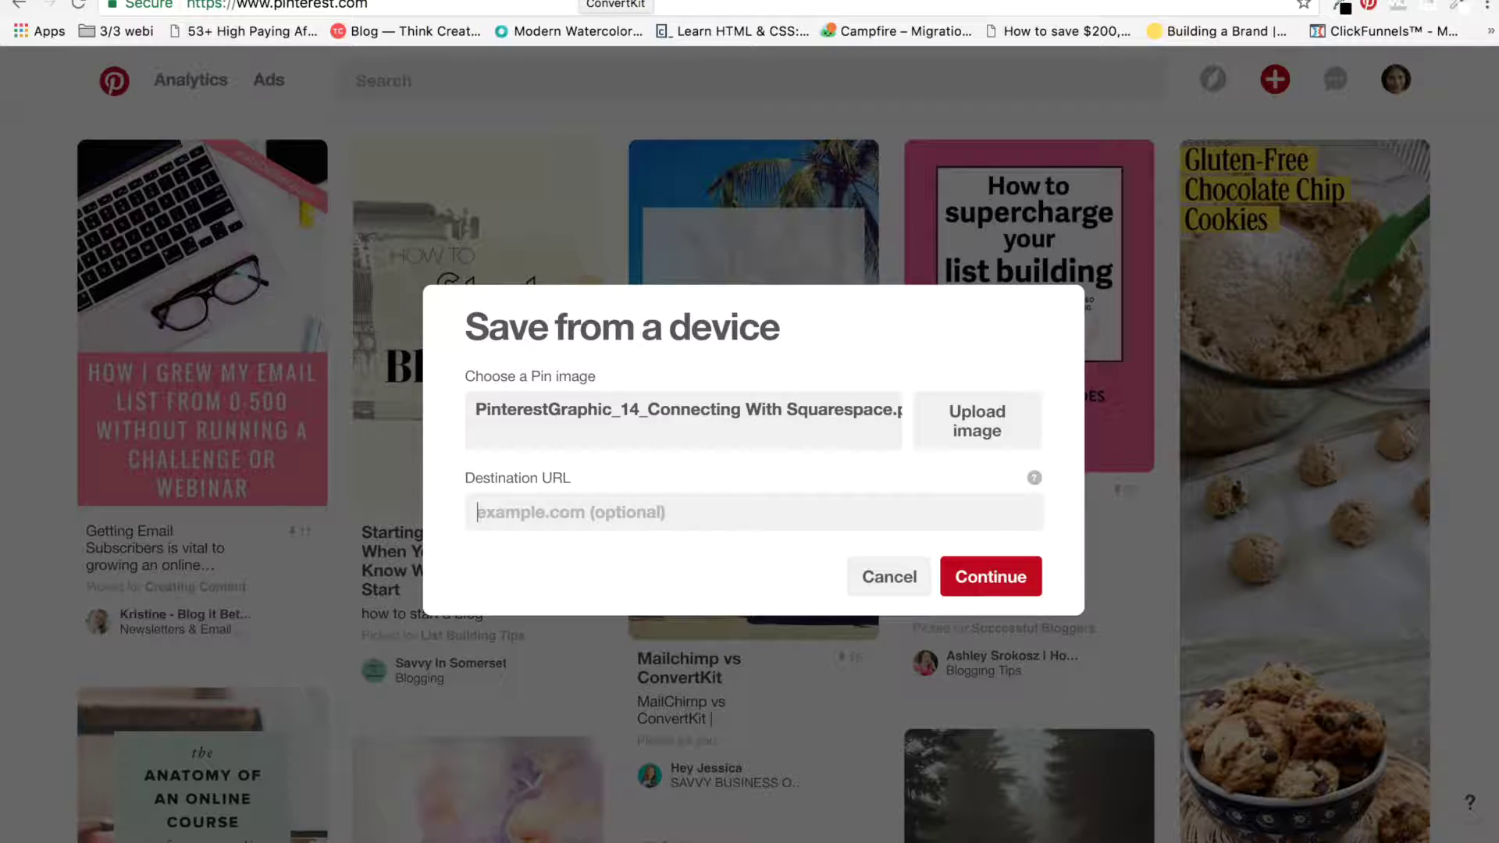
left_click(614, 4)
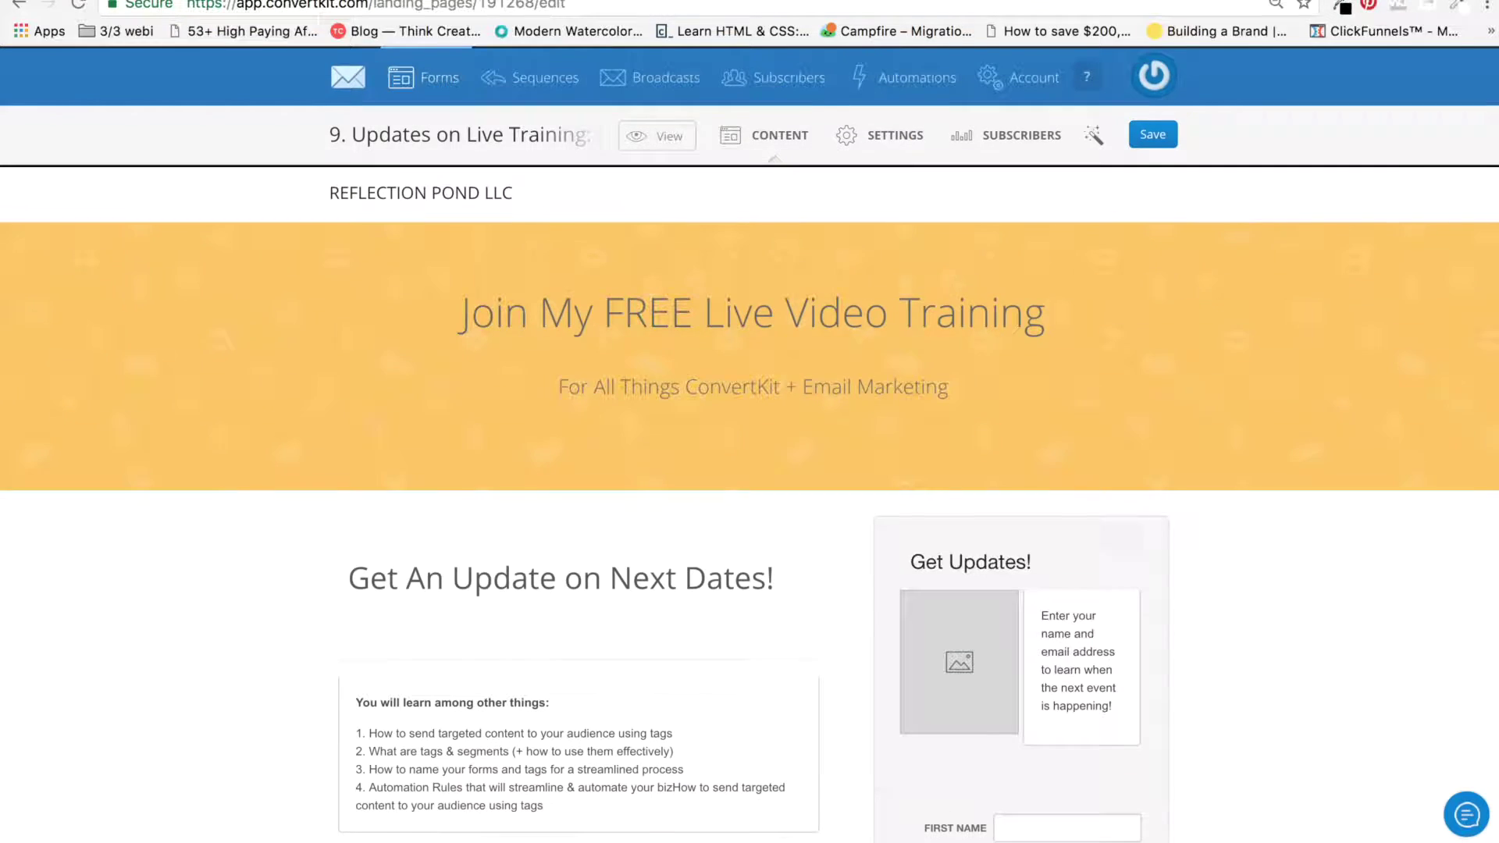
Step: View the landing page's live preview and copy its full web address for the pin's link
left_click(666, 146)
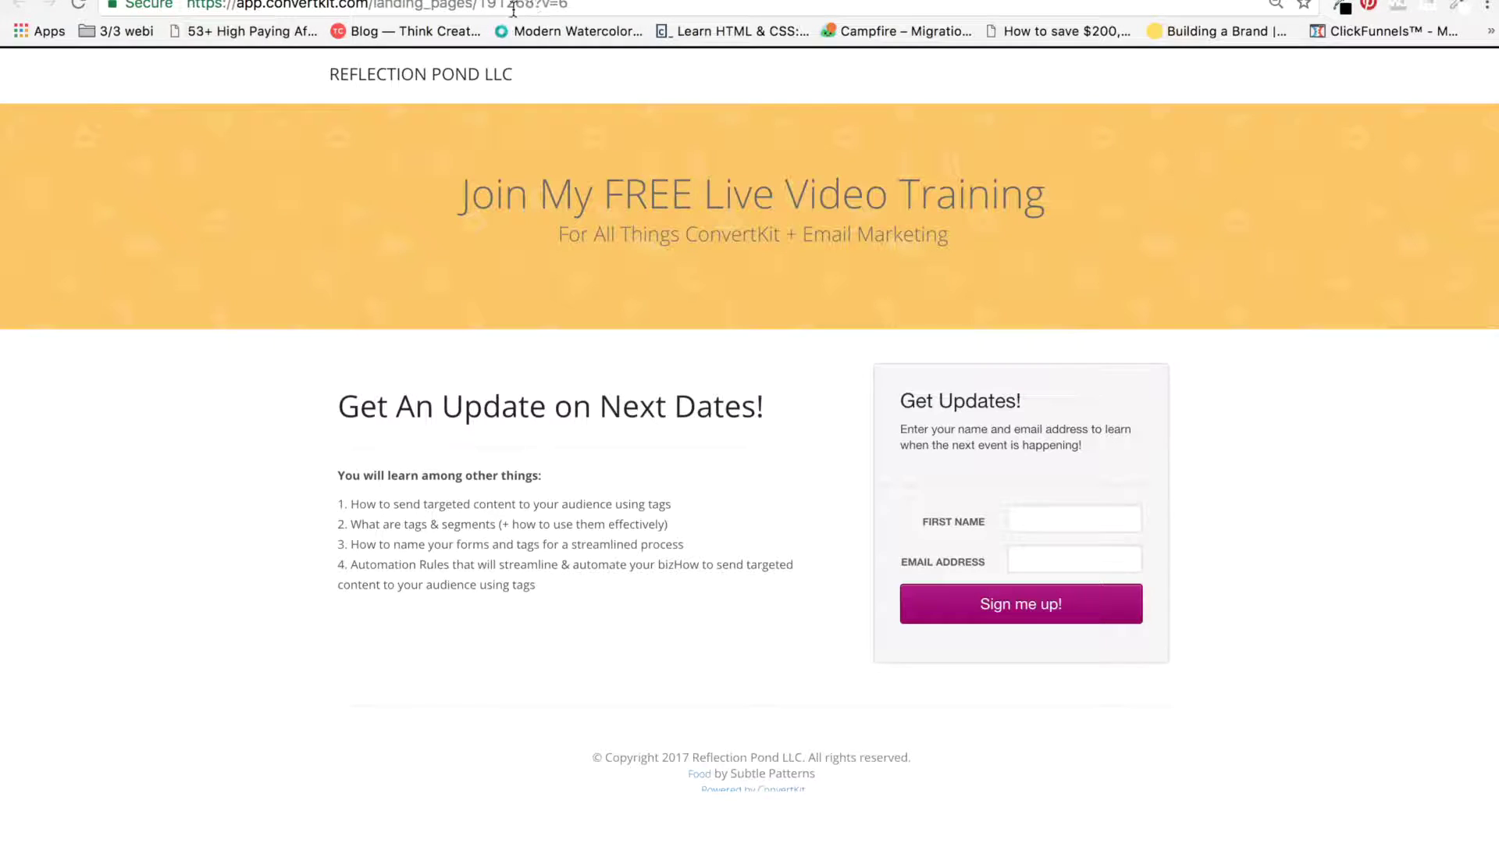
left_click(200, 6)
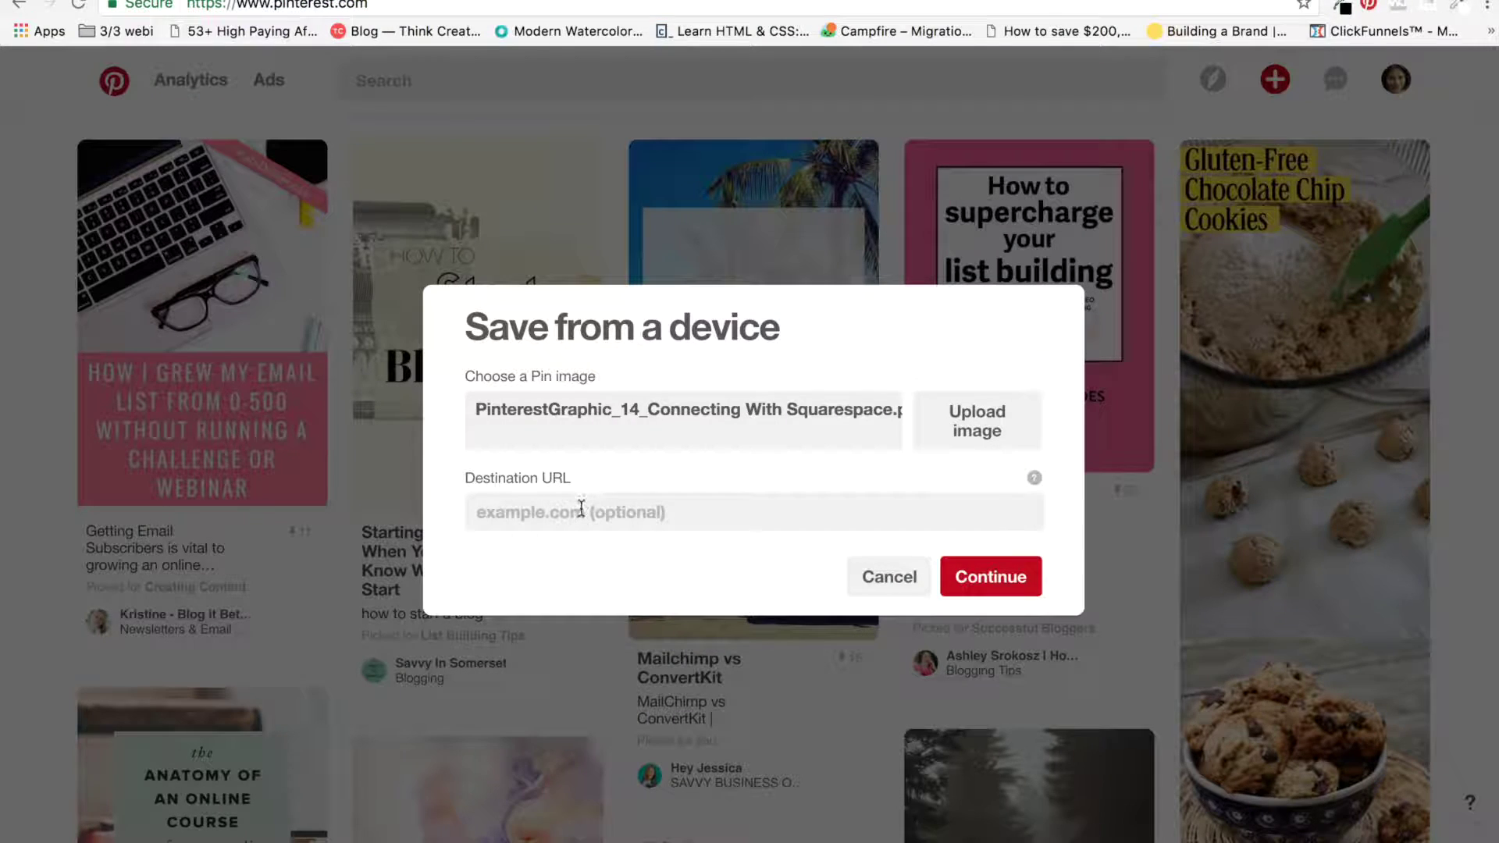
left_click(580, 509)
Step: Paste the ConvertKit URL as the destination link, continue, and save the pin to Blog Writing Tips
type("https://app.convertkit.com/landing_pages/191268?v=6")
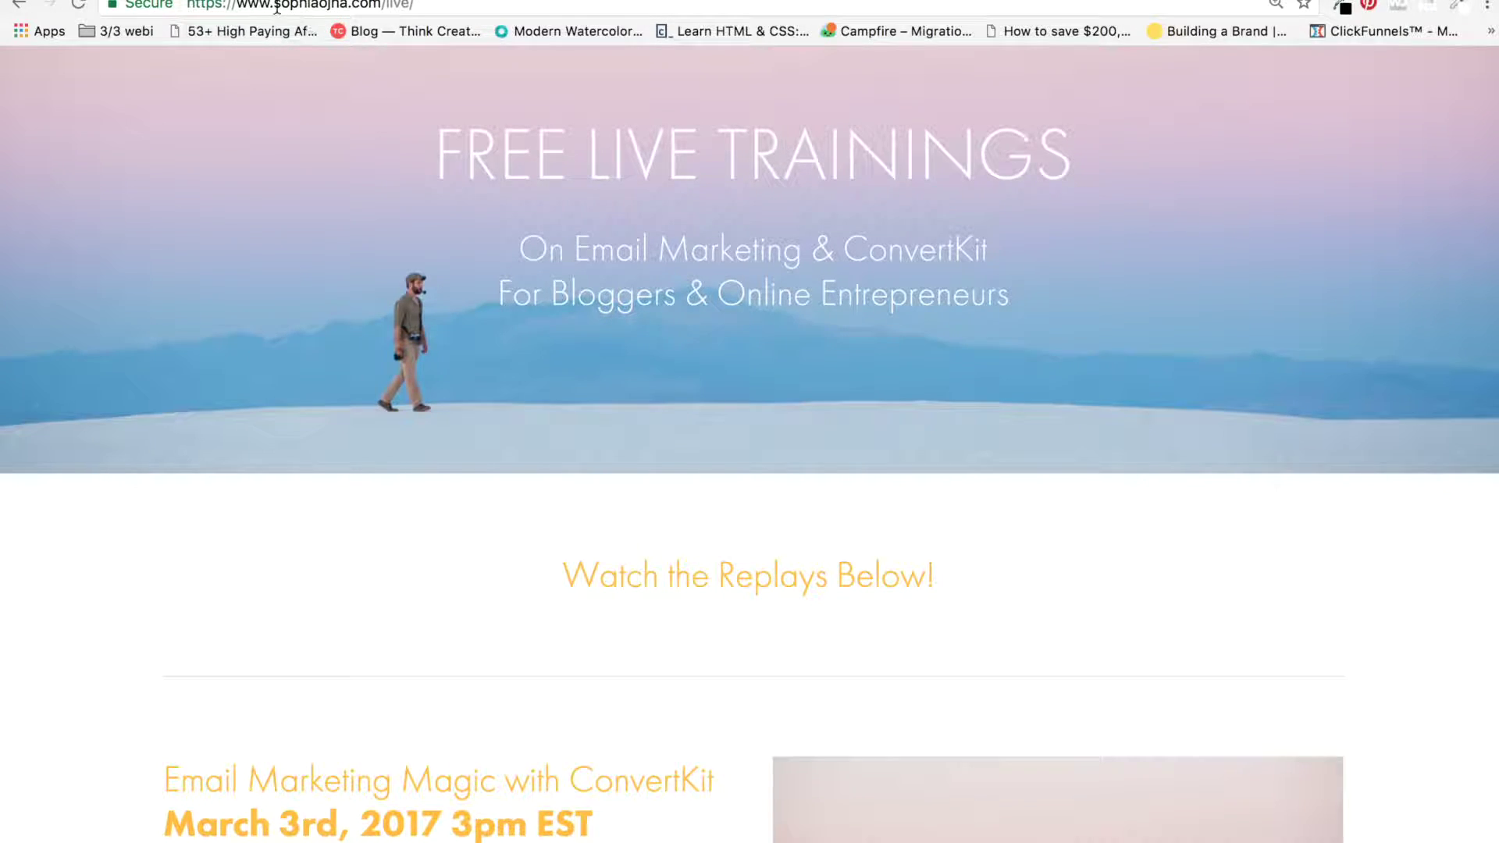
scroll(411, 558, "down", 4)
scroll(410, 558, "down", 4)
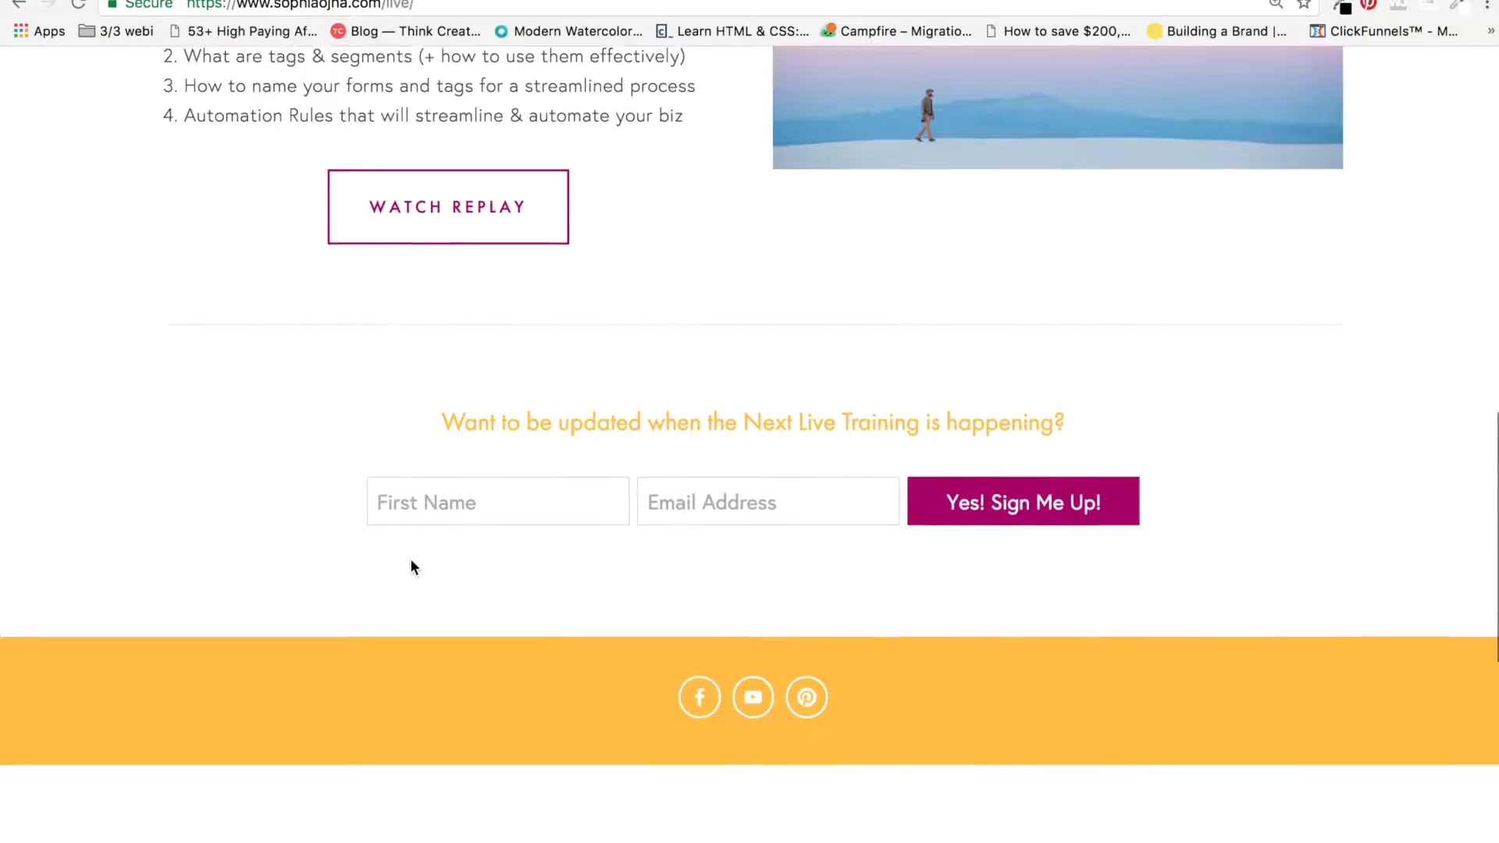
scroll(410, 558, "down", 1)
scroll(846, 383, "up", 6)
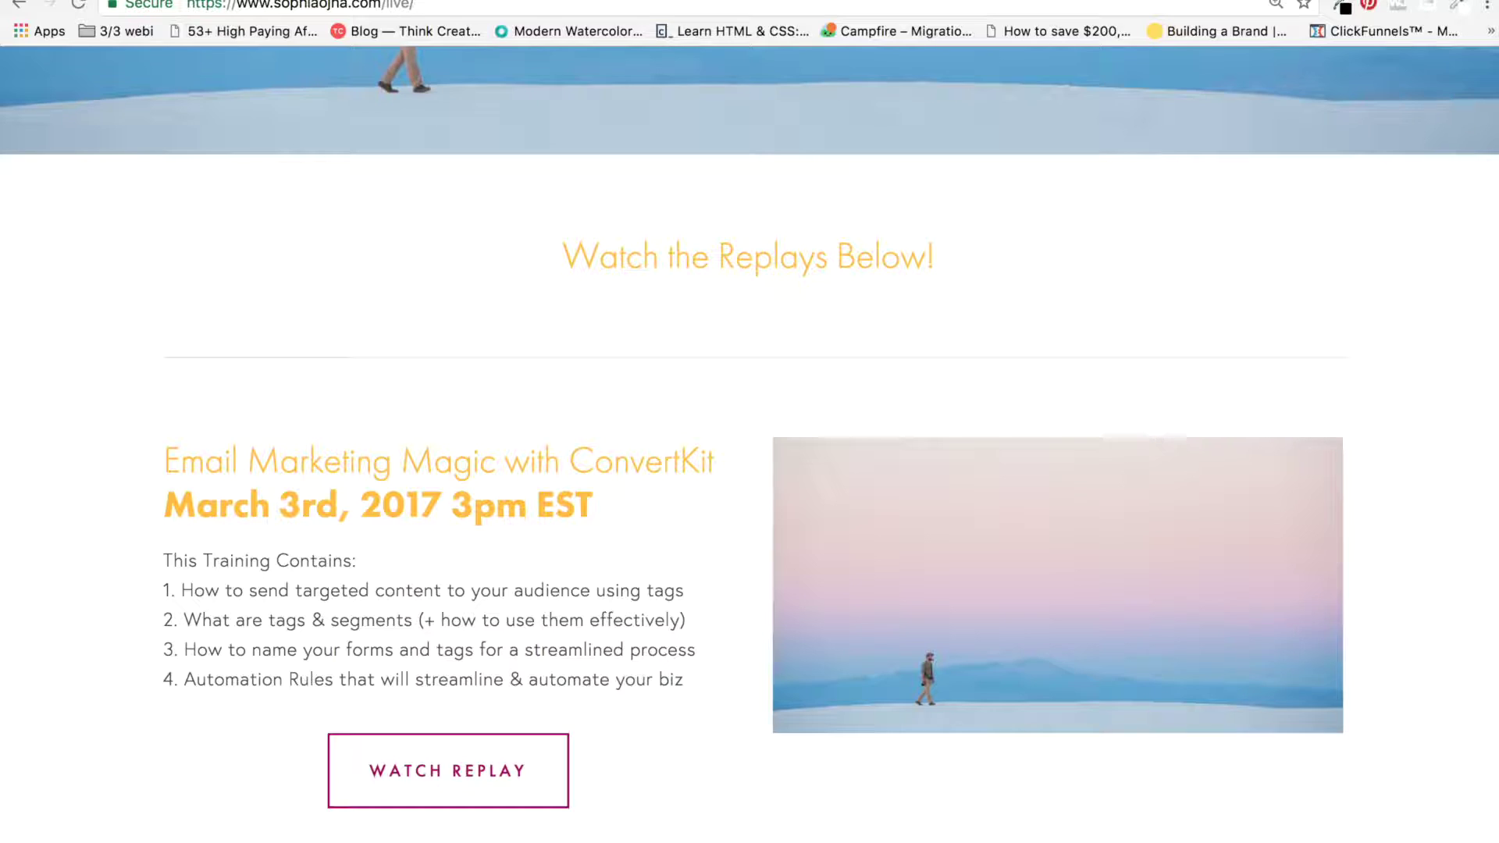
left_click(1344, 6)
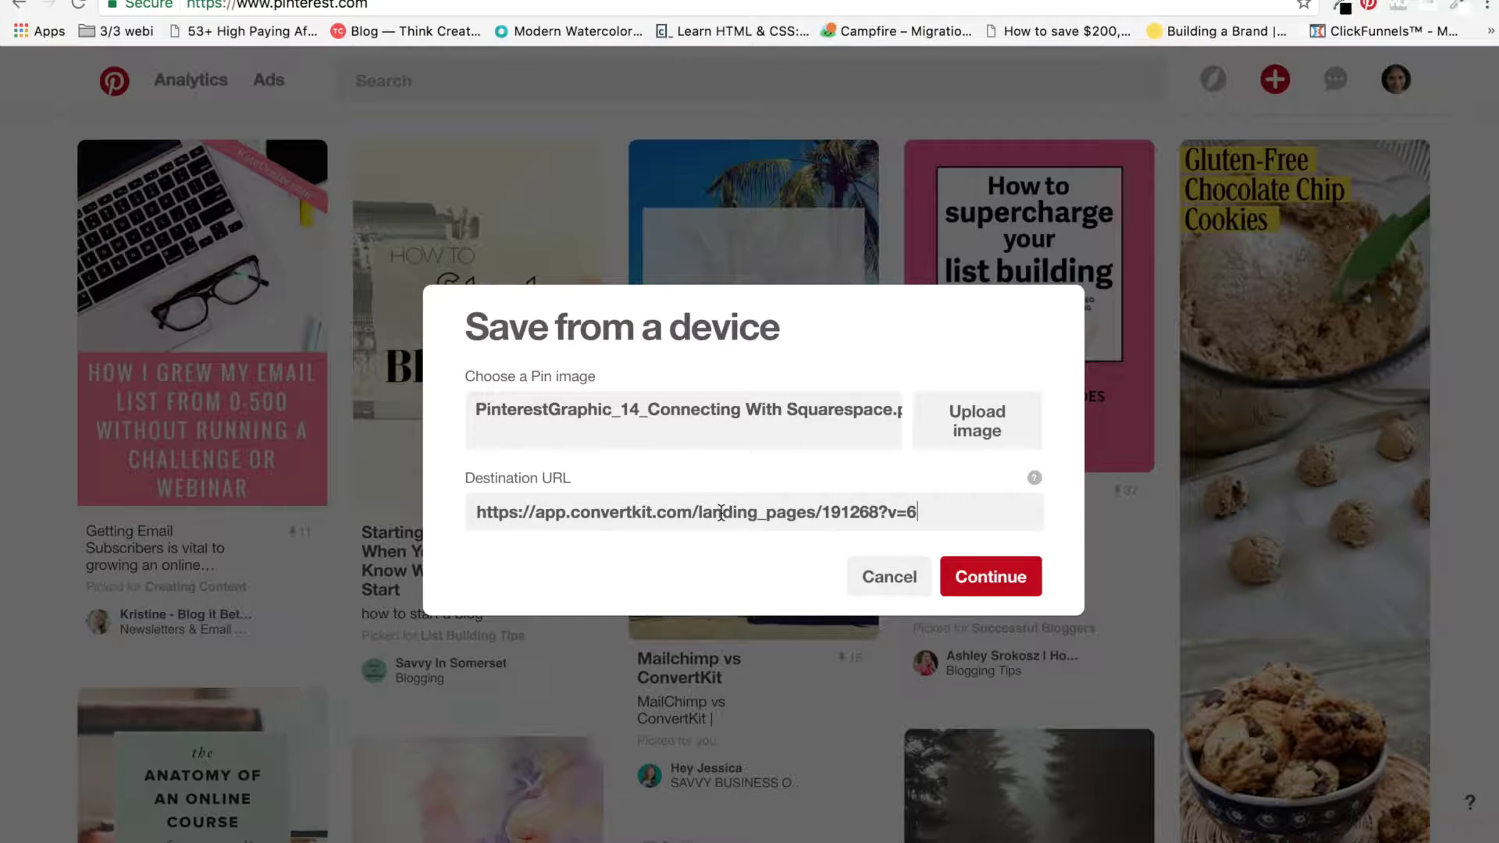
left_click(994, 582)
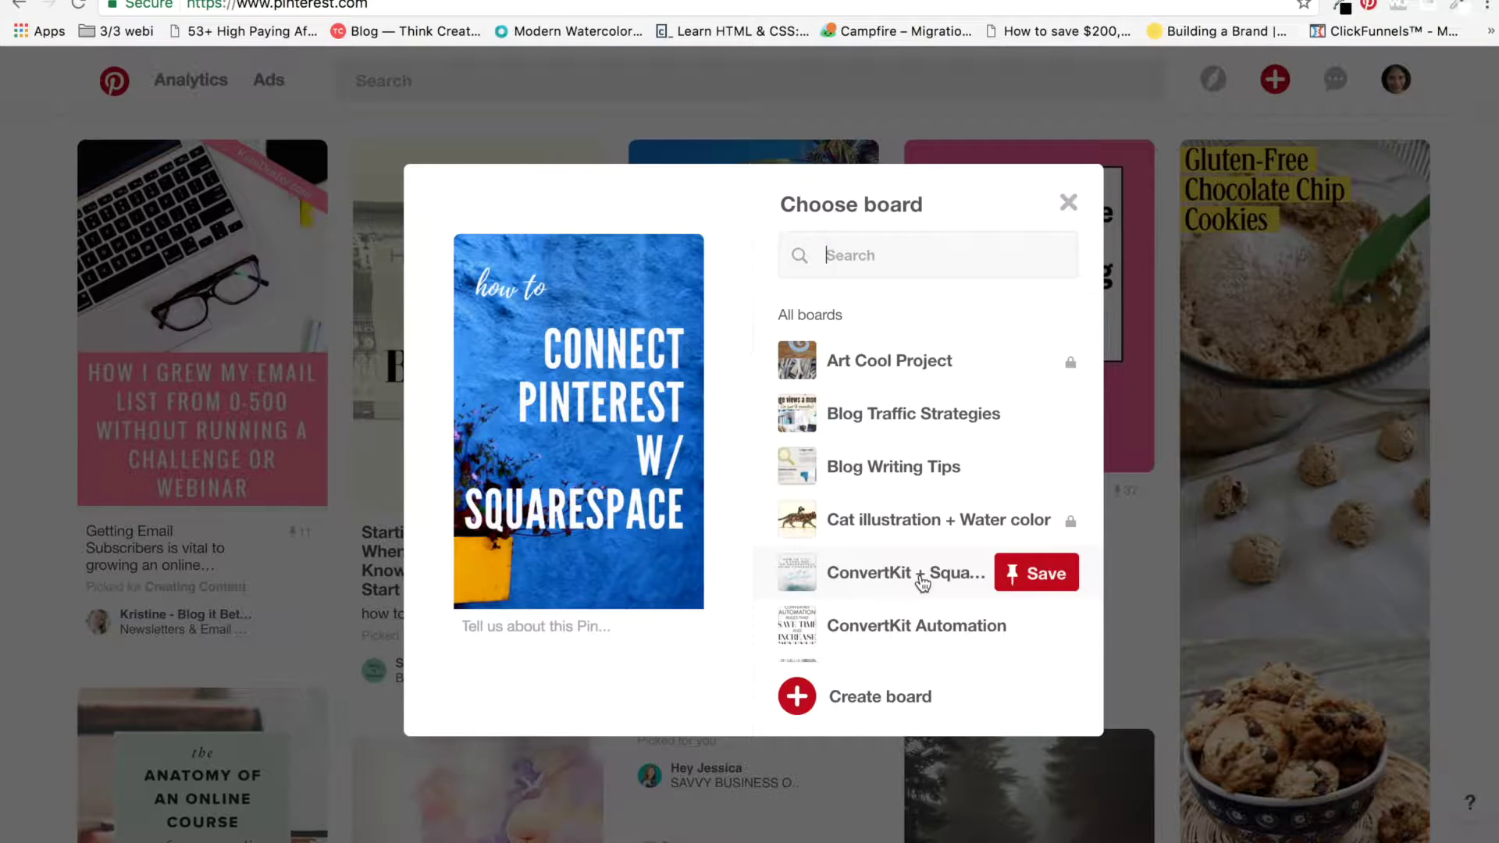
left_click(923, 468)
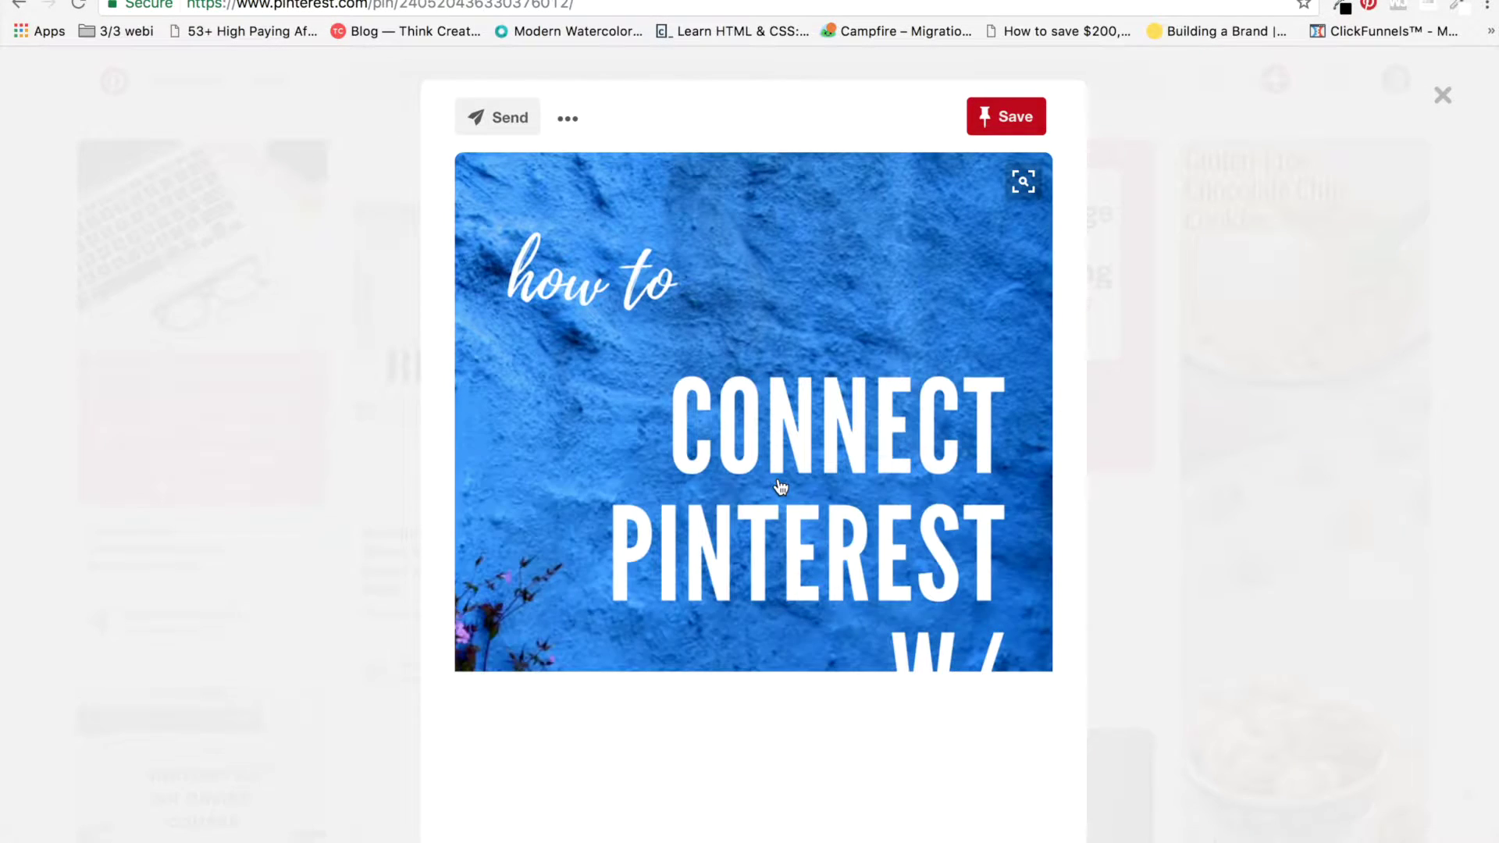
scroll(781, 621, "down", 3)
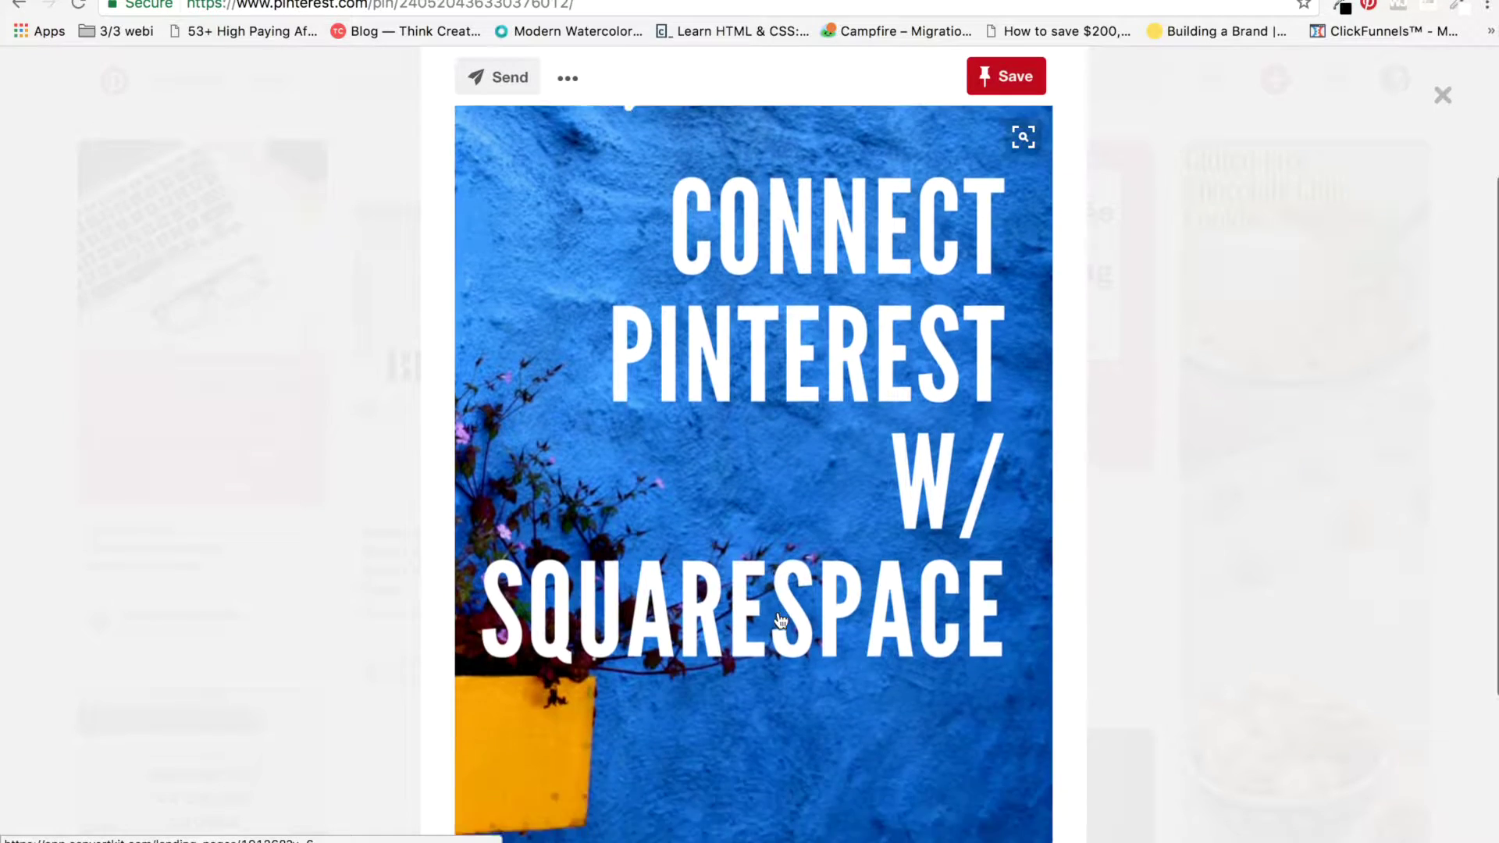
scroll(782, 621, "down", 3)
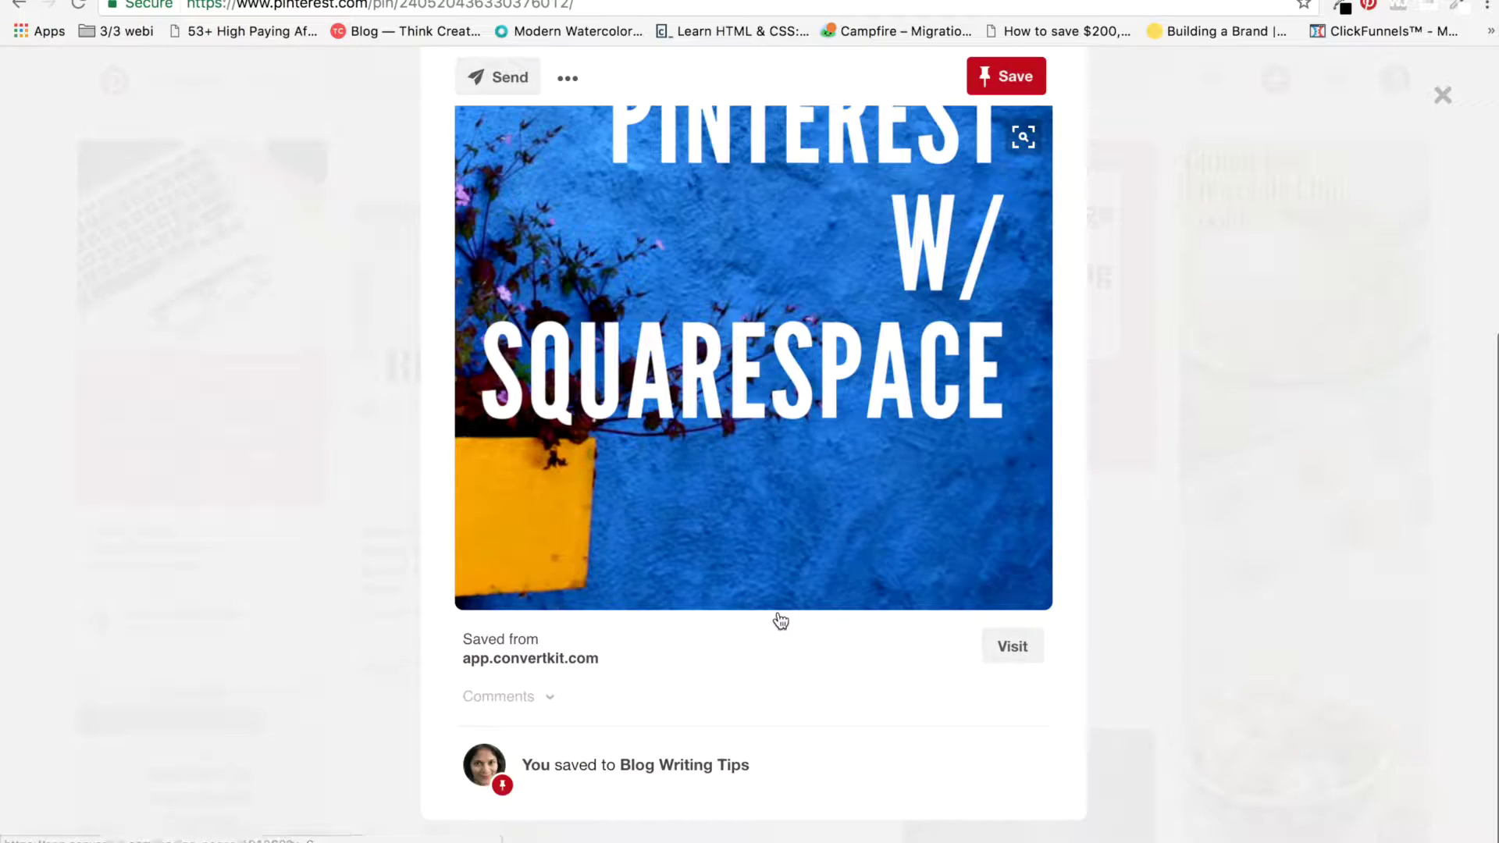
Step: Follow the saved pin's link to the ConvertKit training page, go back, and close the pin closeup
left_click(726, 478)
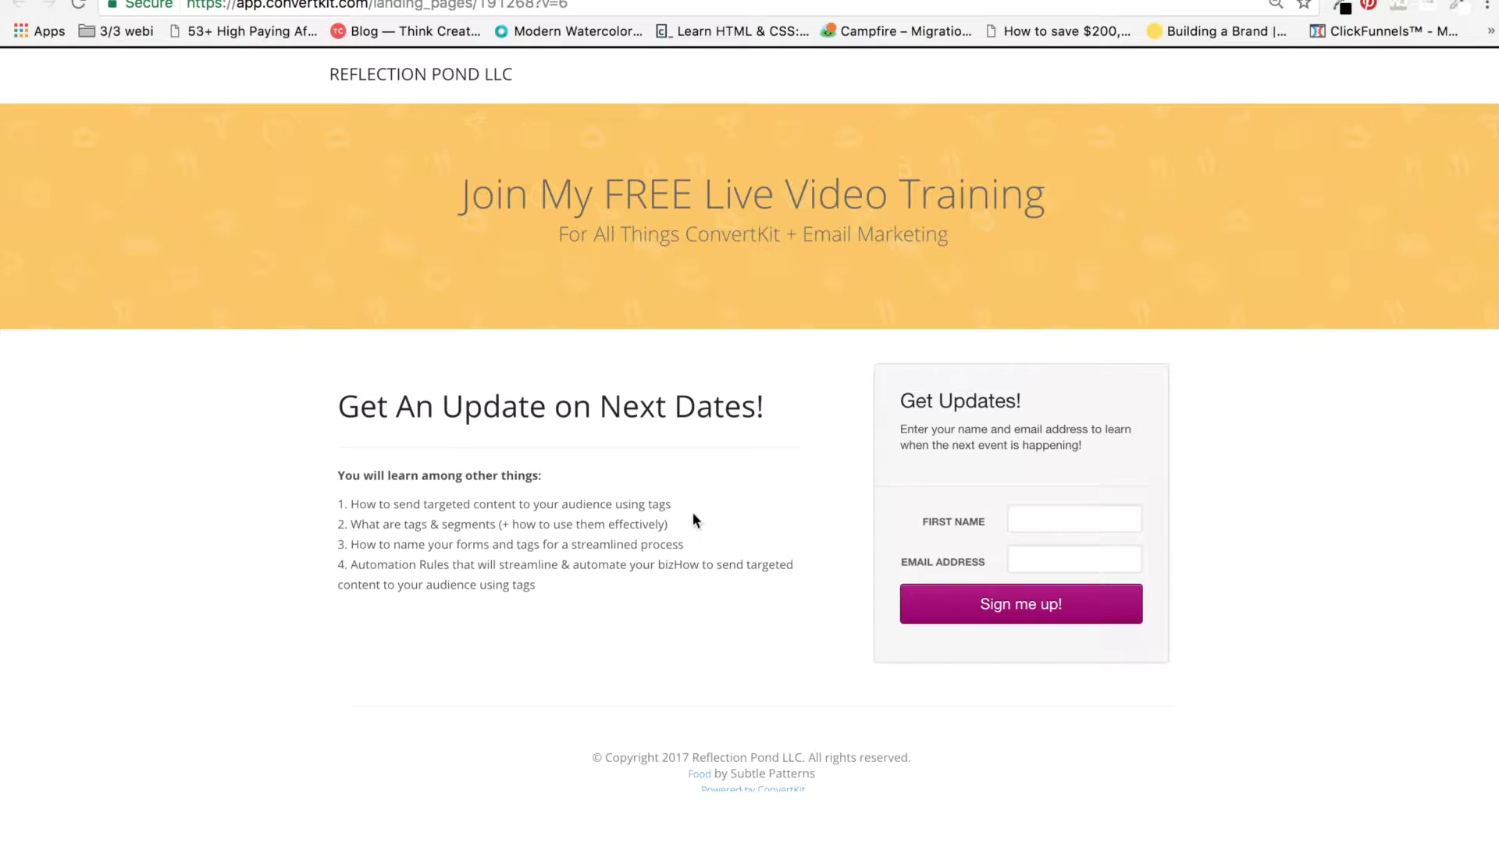
key("alt+Left")
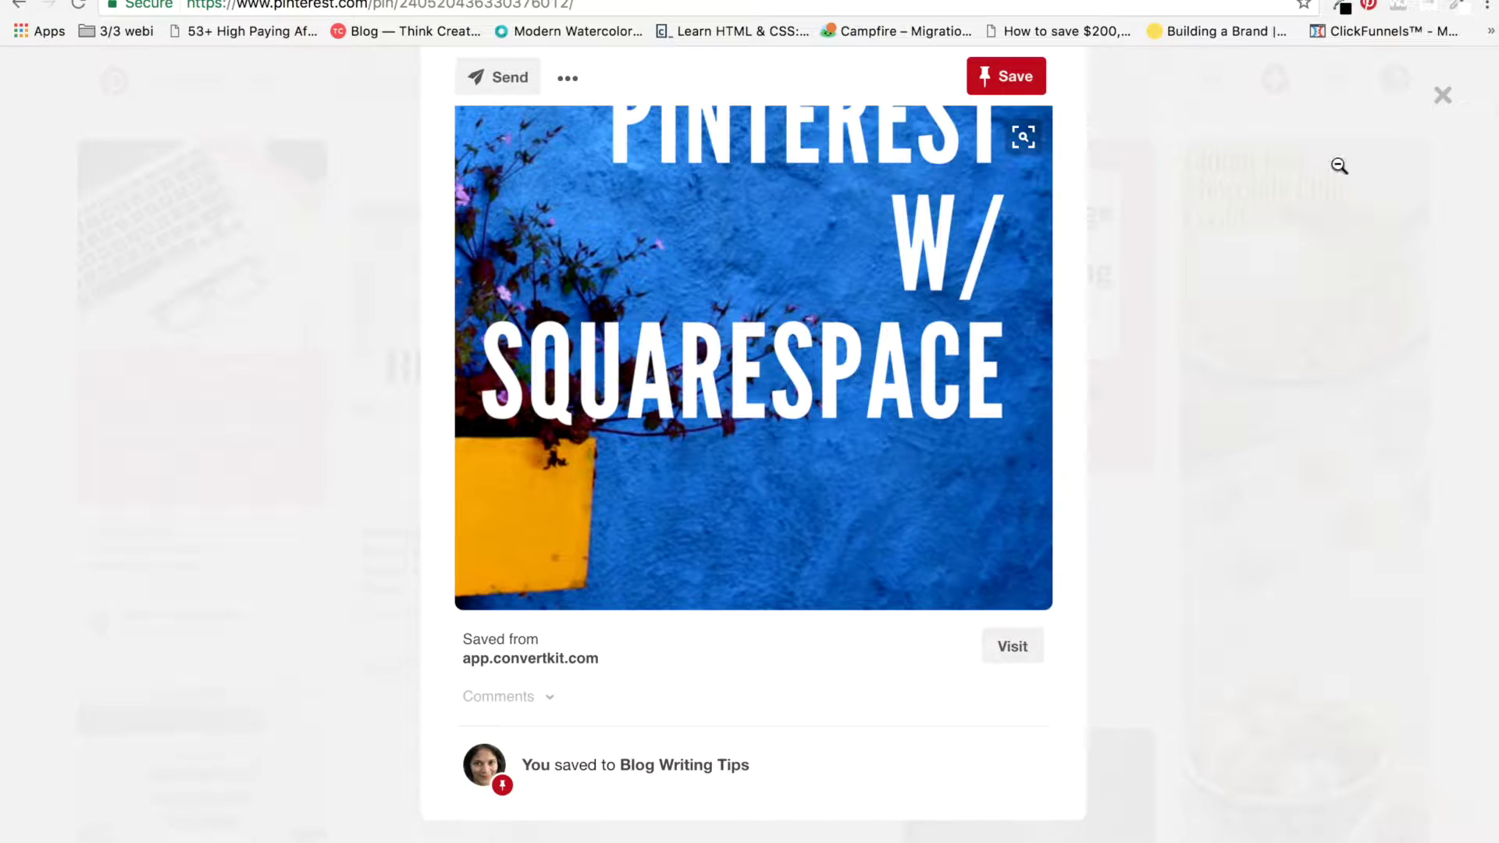
left_click(1445, 93)
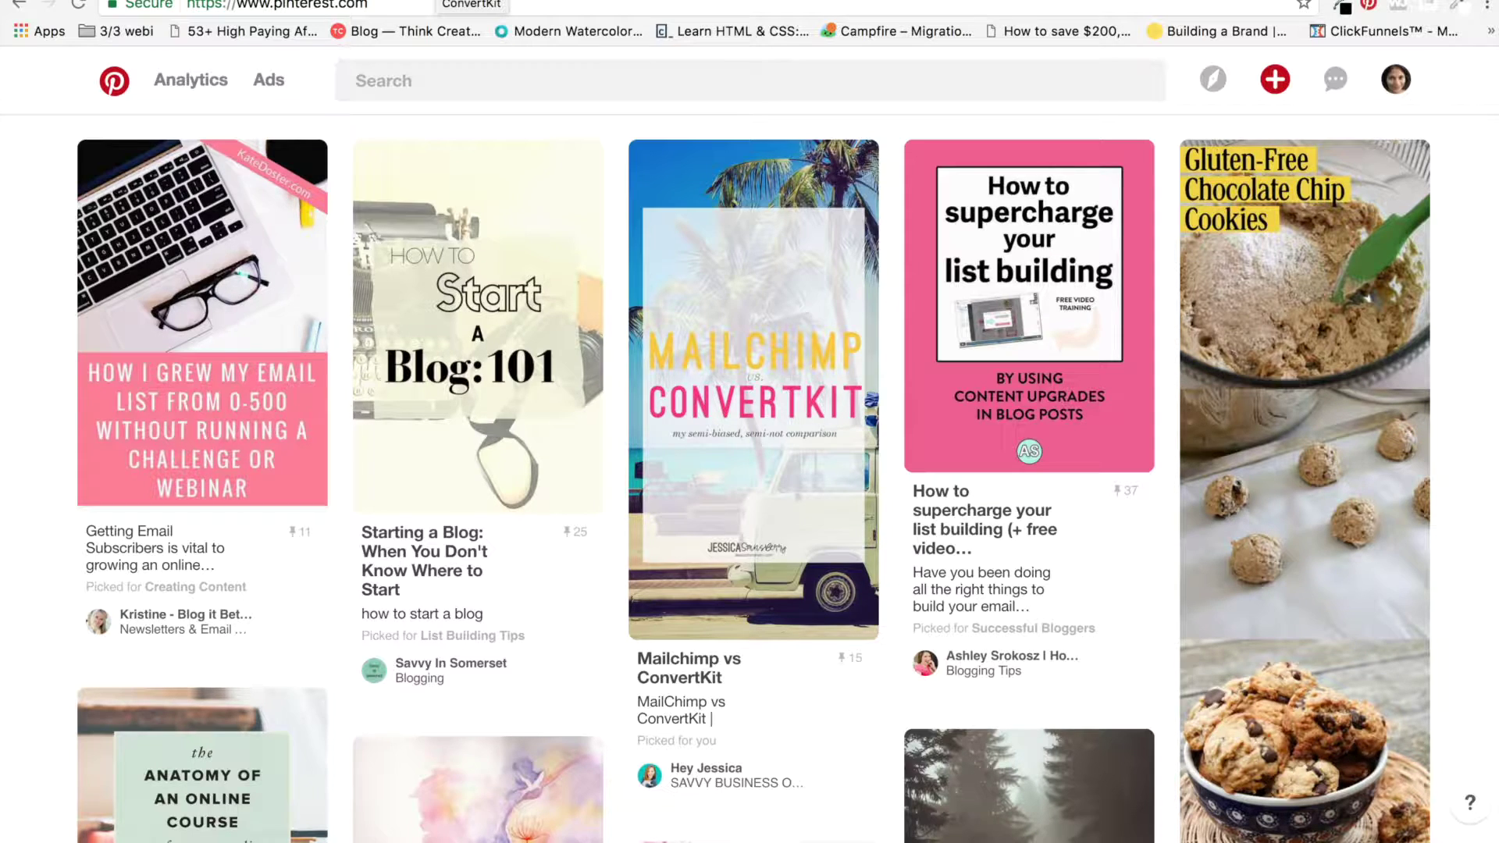
Step: Reopen the Upload image pin form and cancel it
left_click(1275, 78)
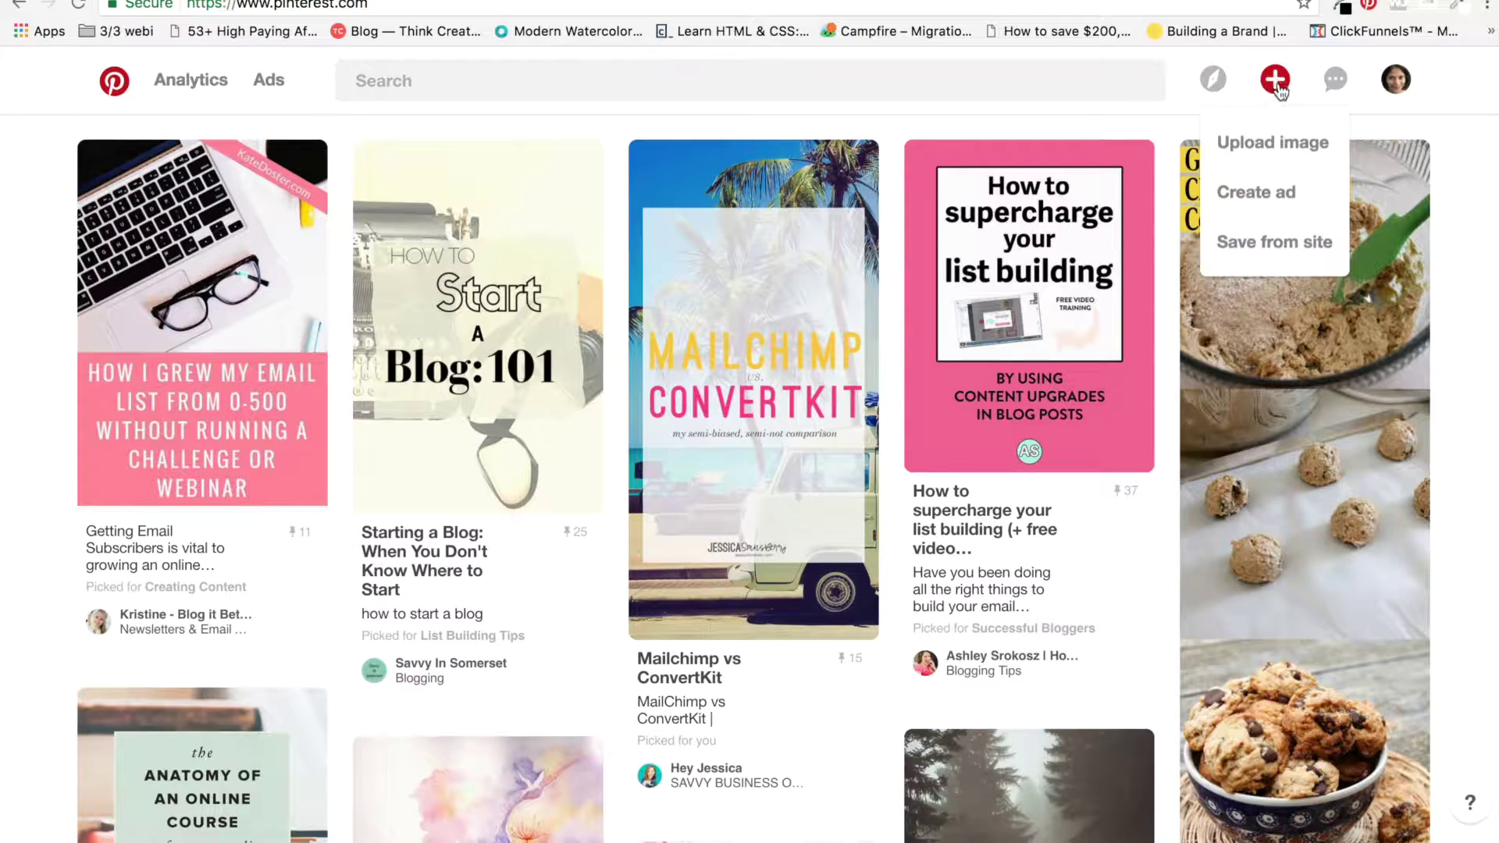
left_click(1276, 158)
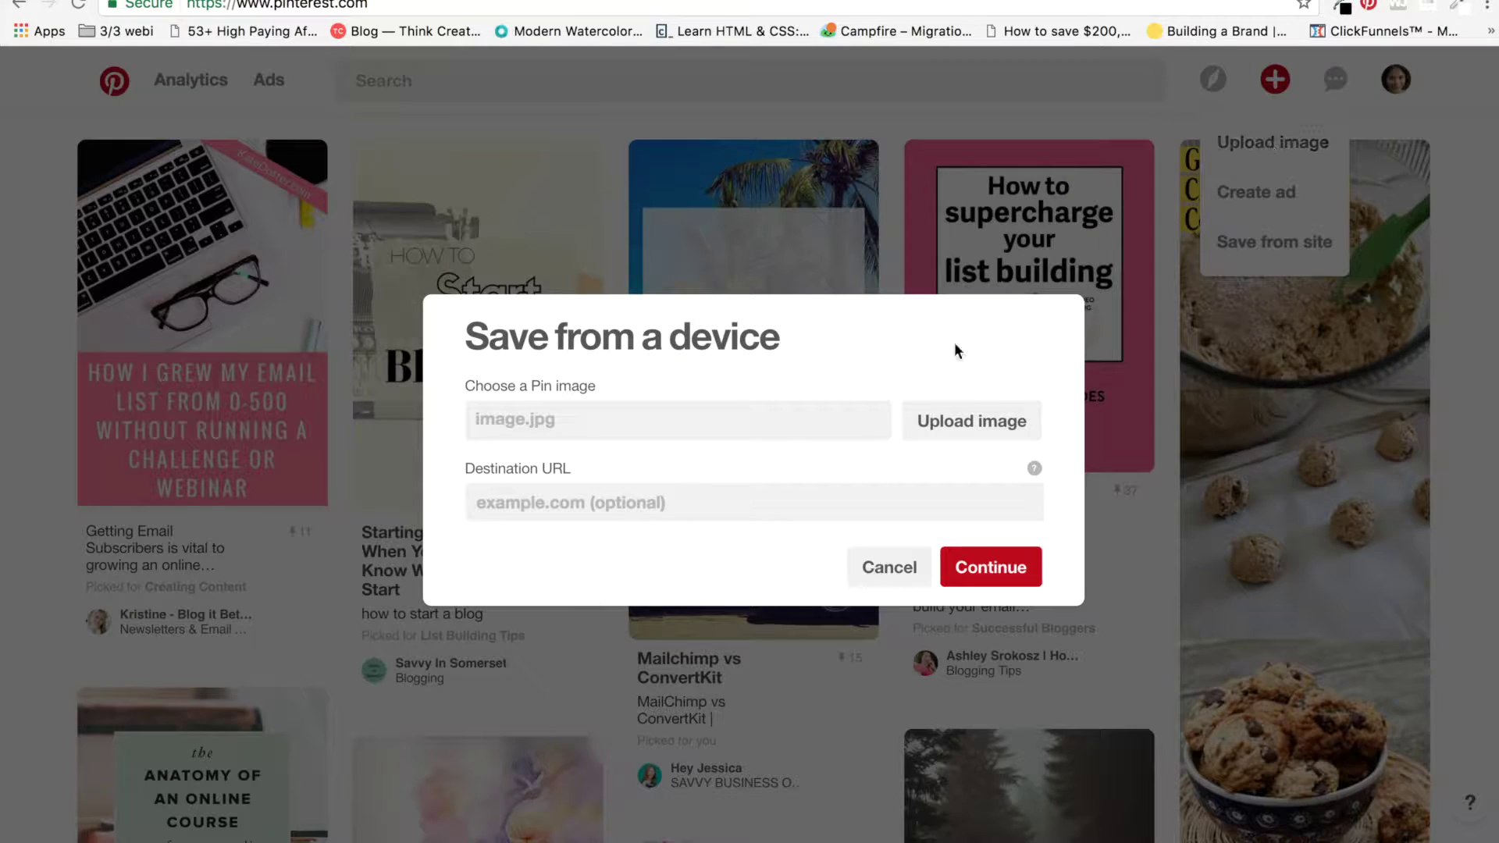
left_click(907, 574)
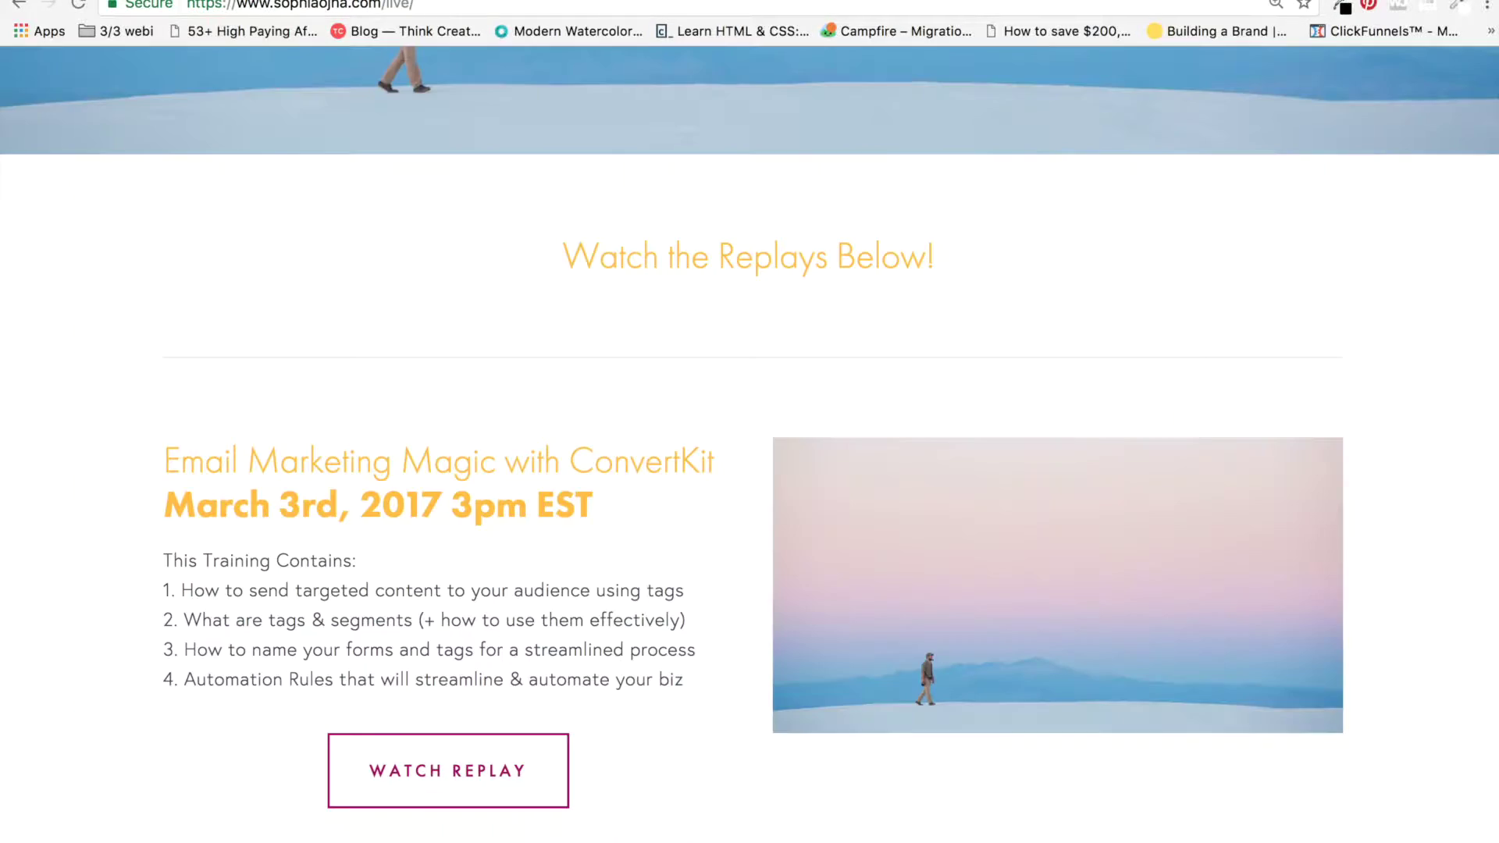
scroll(1046, 629, "down", 10)
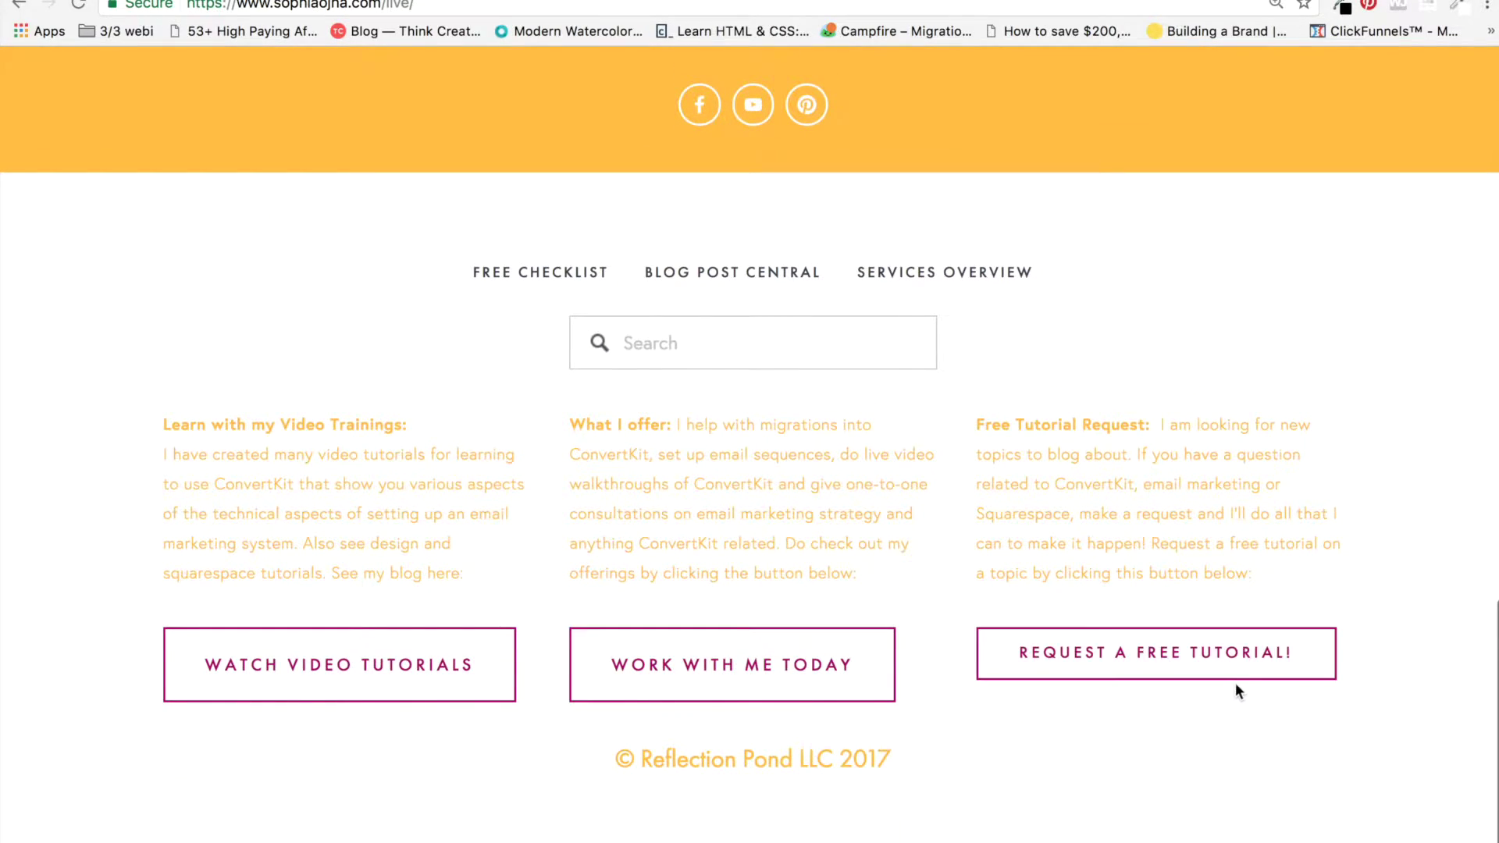
left_click(1276, 662)
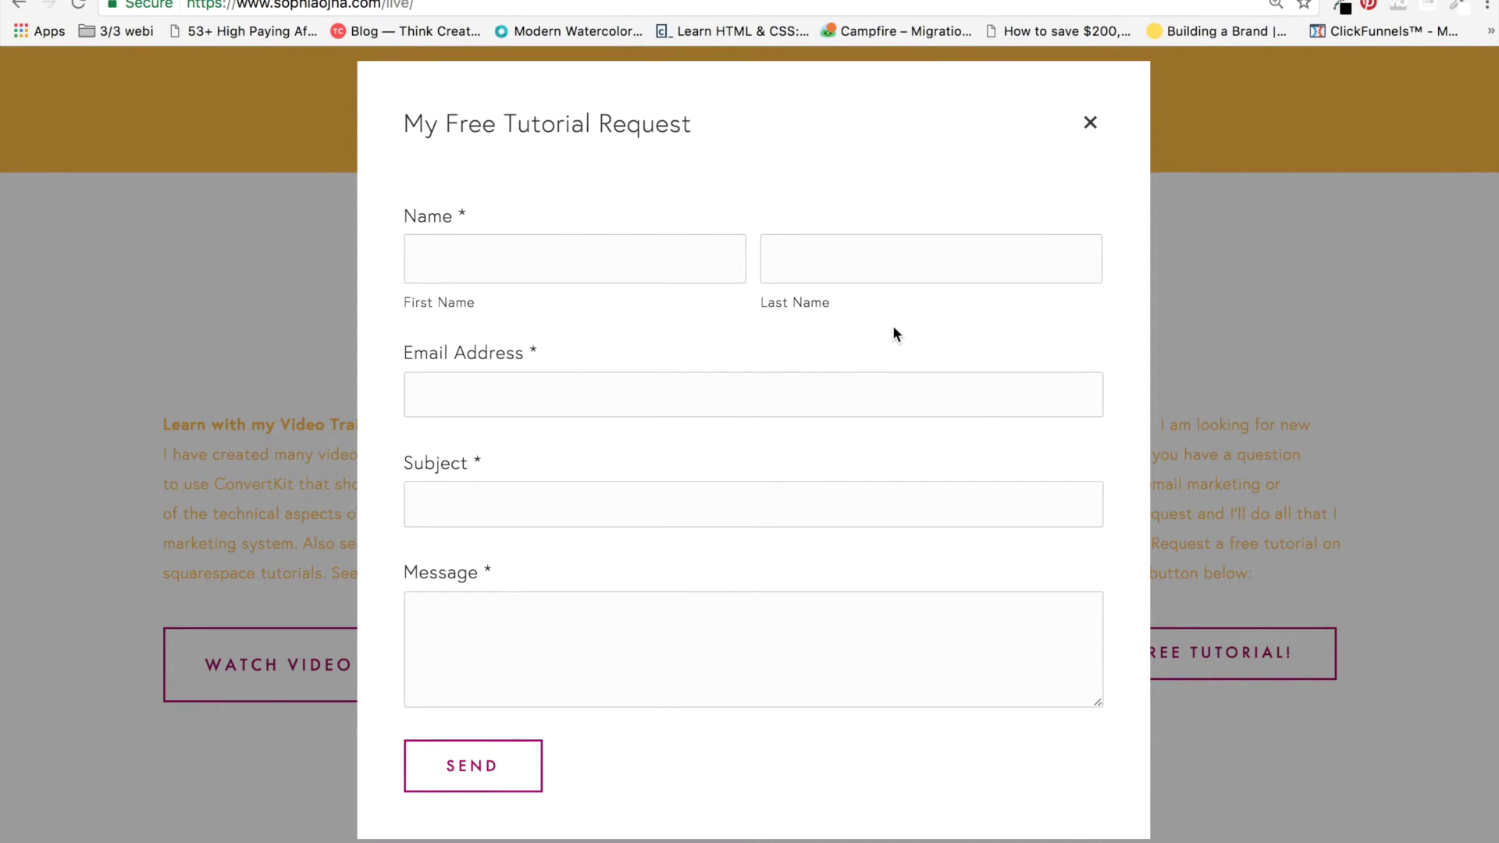
left_click(1090, 122)
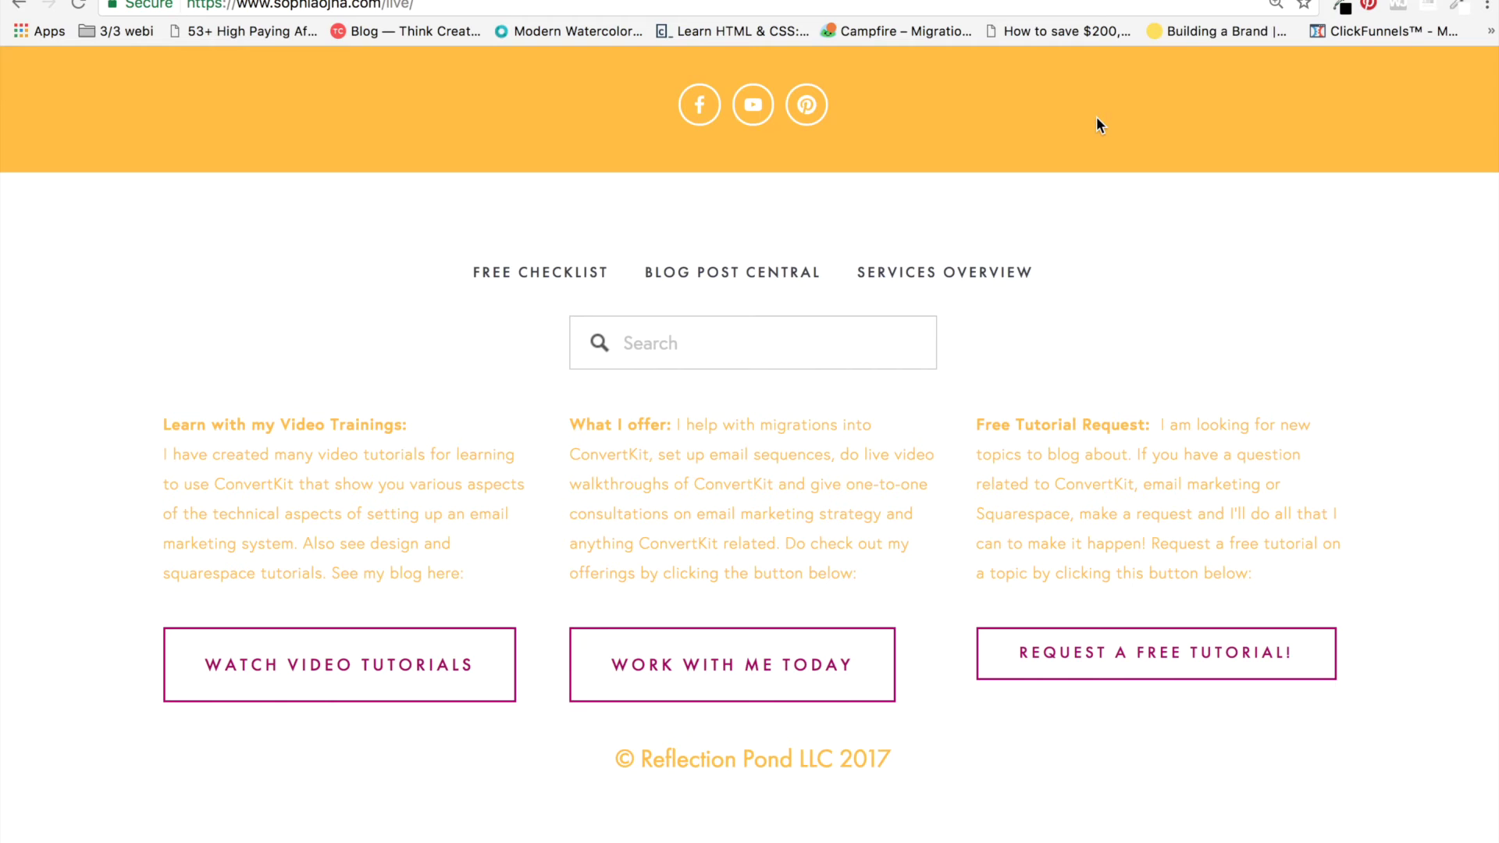